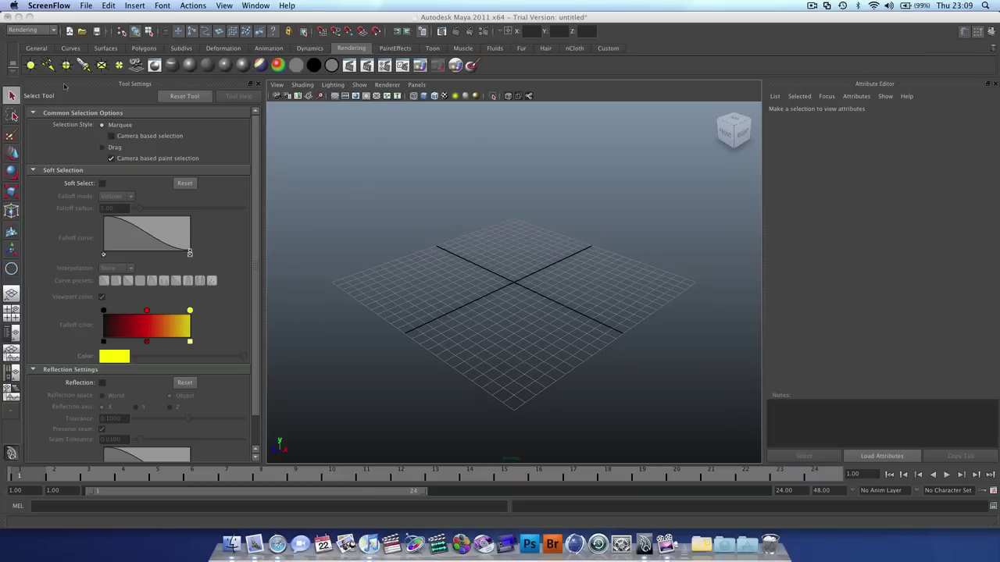
Drag out a polygon cube near the grid centre, a sphere beside it and a cone in front.
click(144, 49)
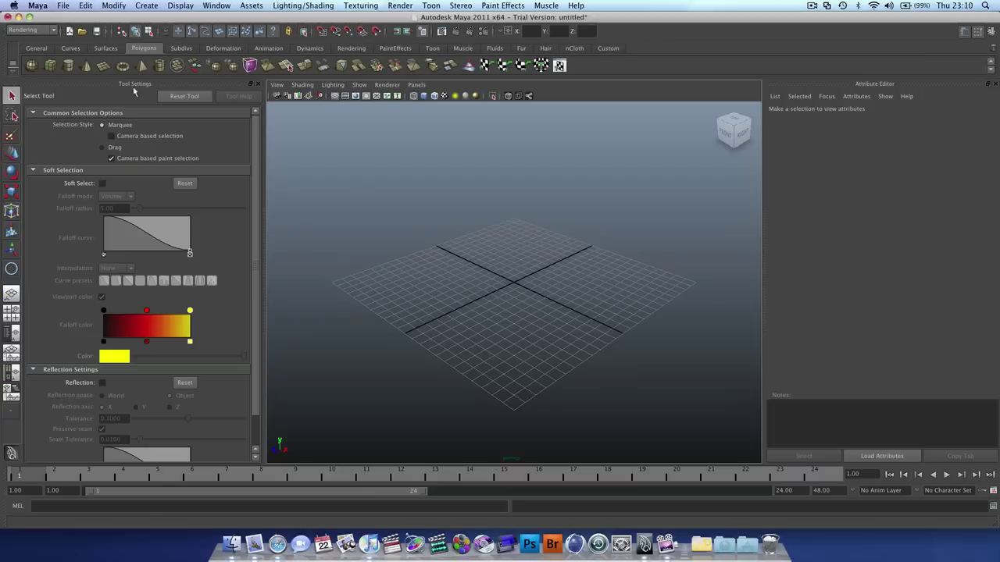
click(50, 65)
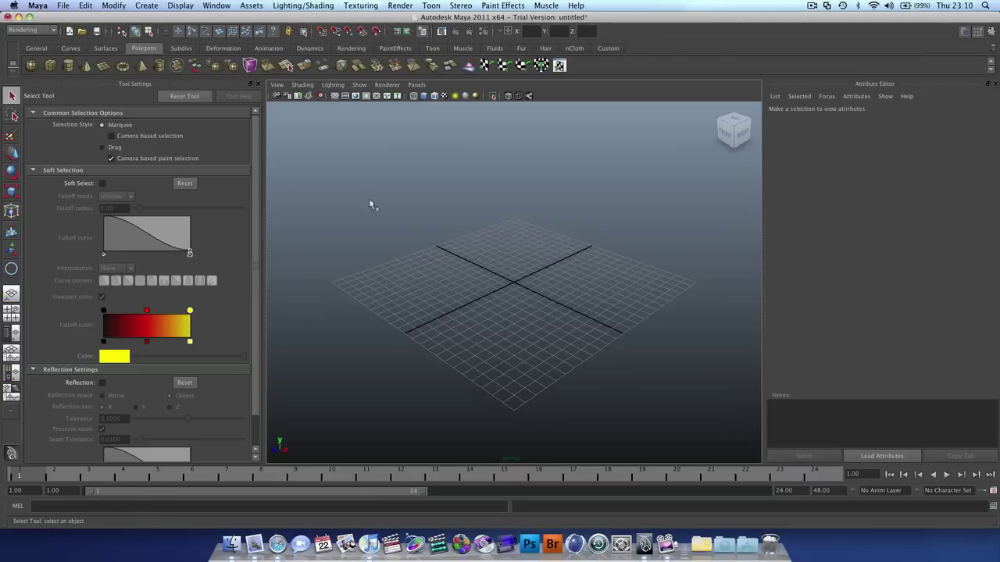
drag(460, 263, 557, 184)
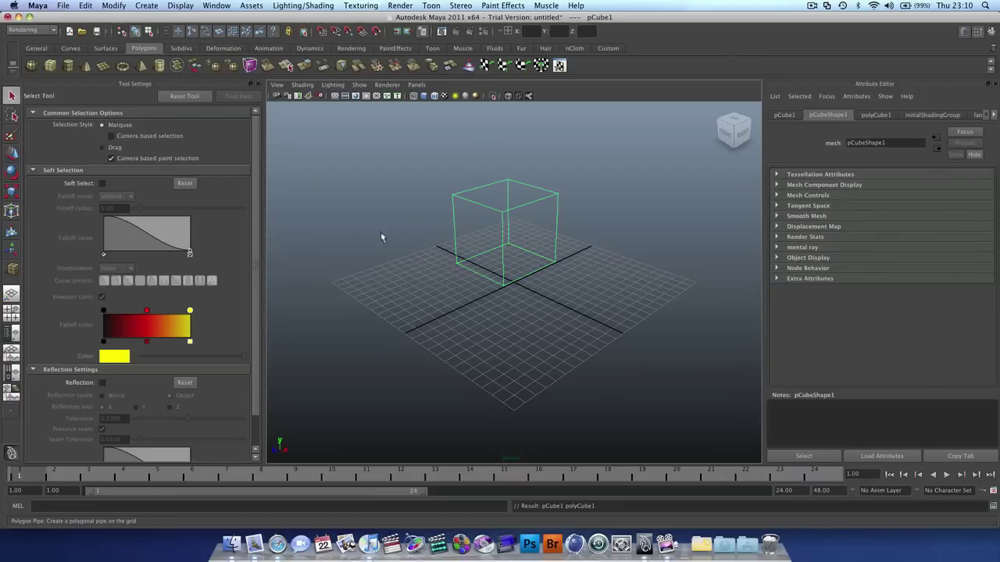
click(31, 65)
drag(592, 309, 659, 309)
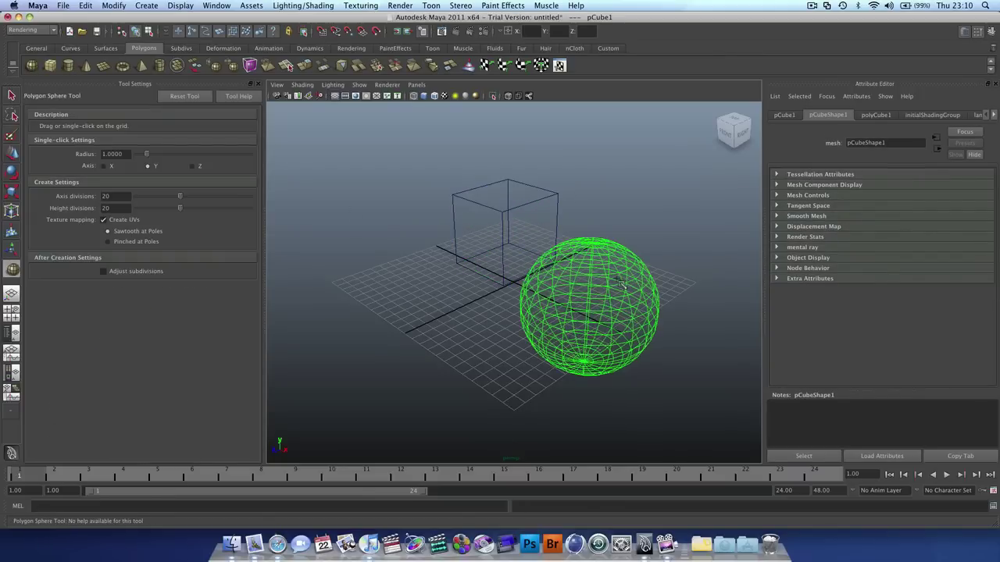
click(85, 67)
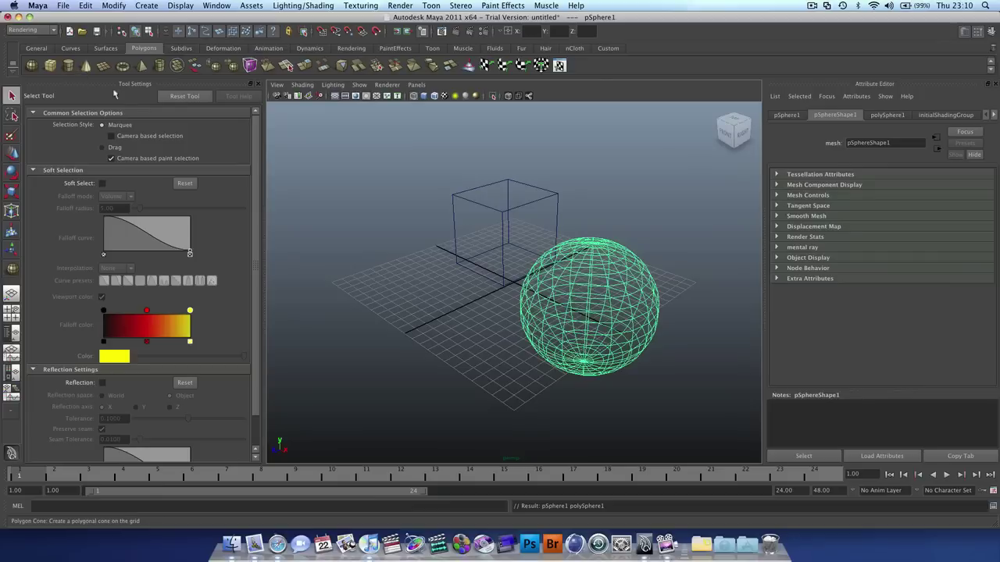
mouse_move(466, 298)
mouse_down()
mouse_move(486, 279)
mouse_move(478, 303)
mouse_up()
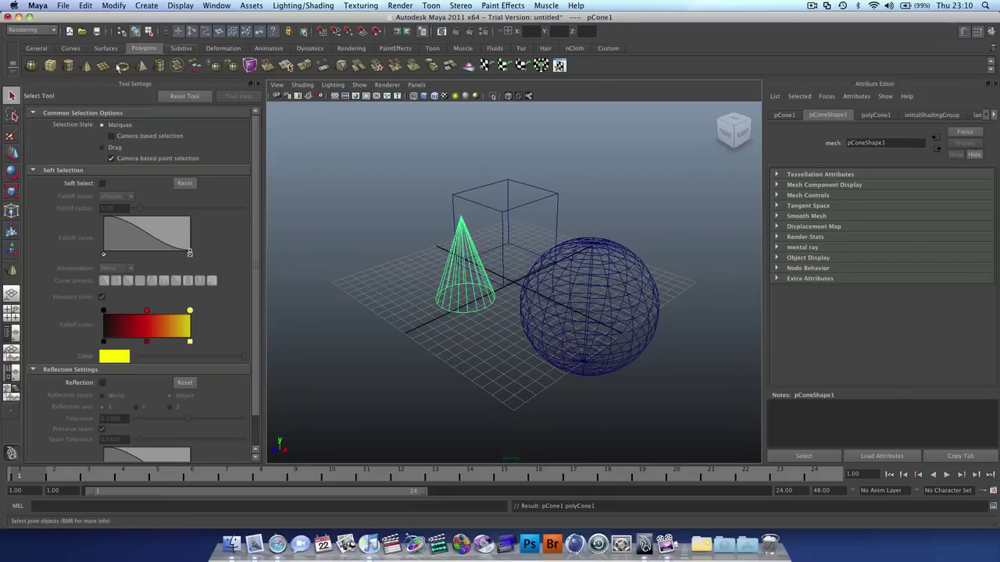
Add a polygon torus, delete the too-thin one and rebuild a fuller torus in front of the cone.
click(122, 66)
mouse_move(485, 346)
mouse_down()
mouse_move(517, 345)
mouse_move(493, 330)
mouse_up()
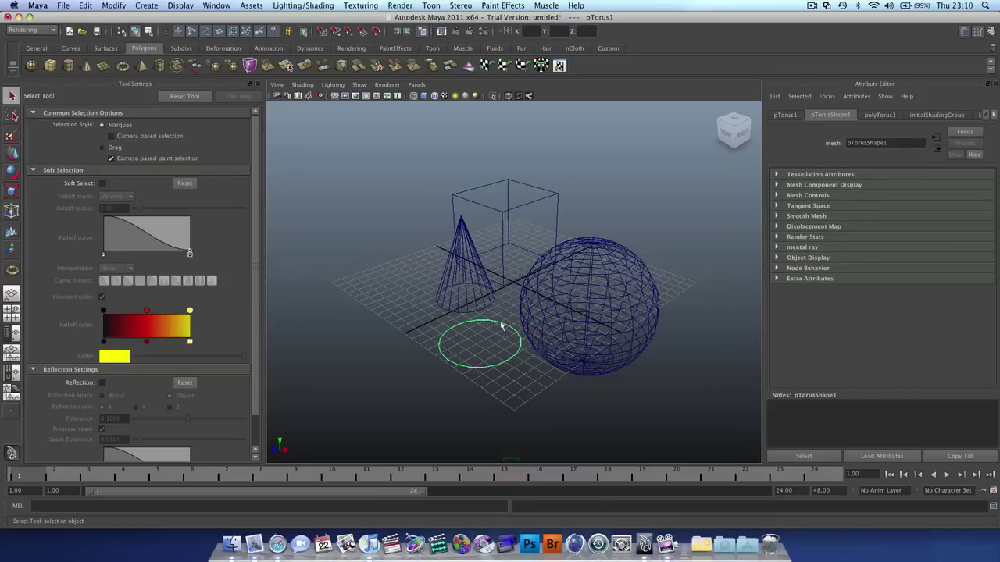
key(Delete)
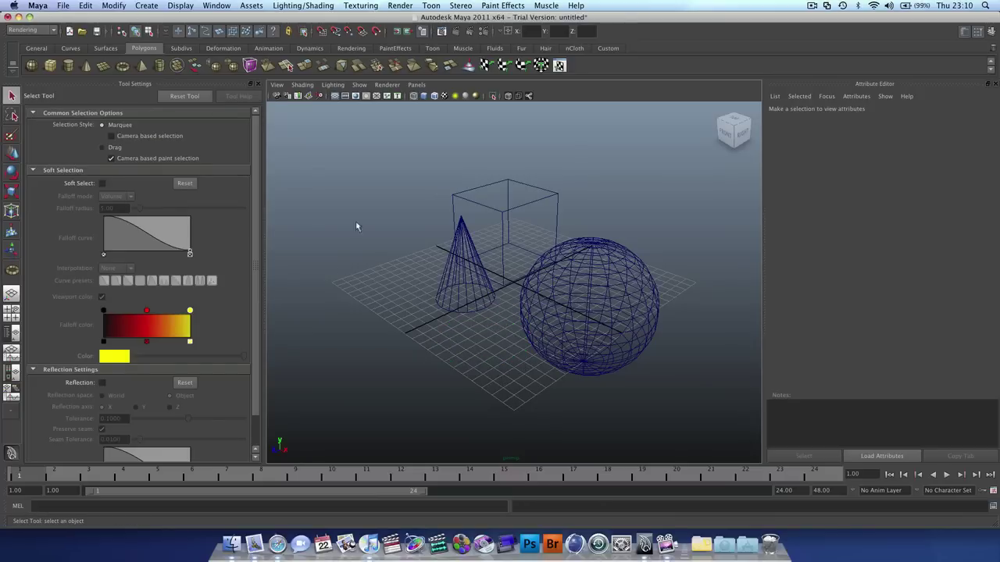
click(122, 66)
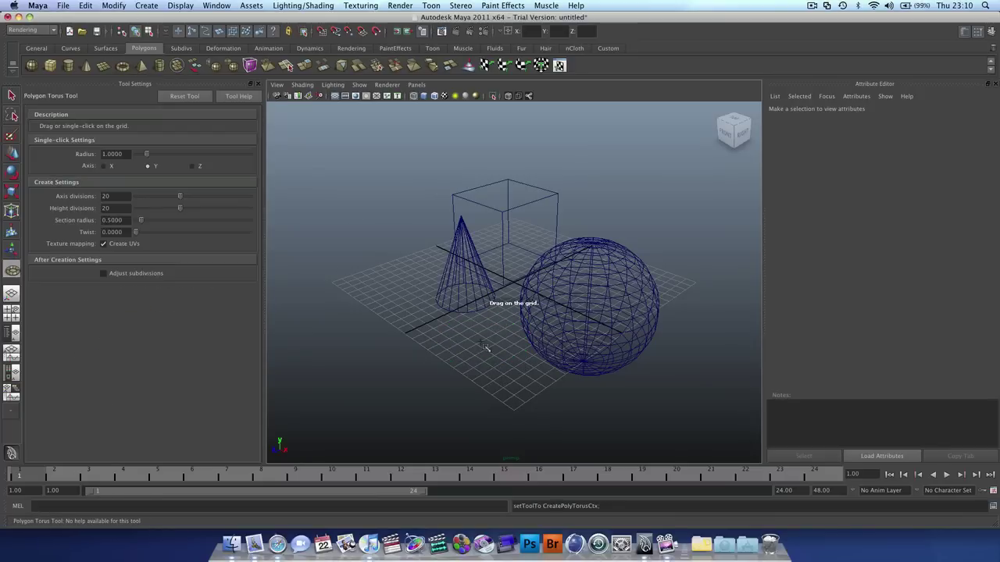
drag(481, 344, 403, 363)
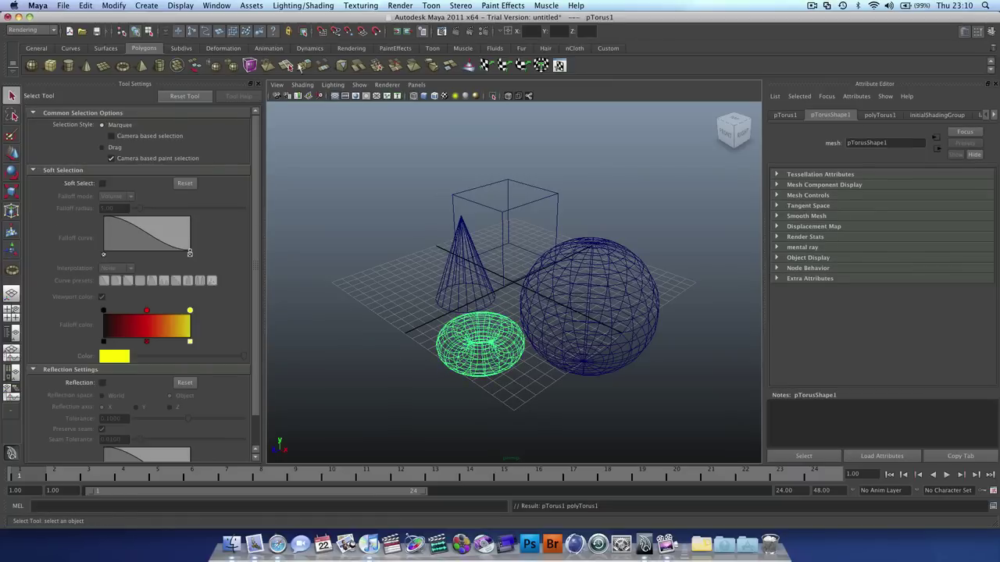
Draw a large NURBS circle around all the objects and create a new camera.
click(73, 49)
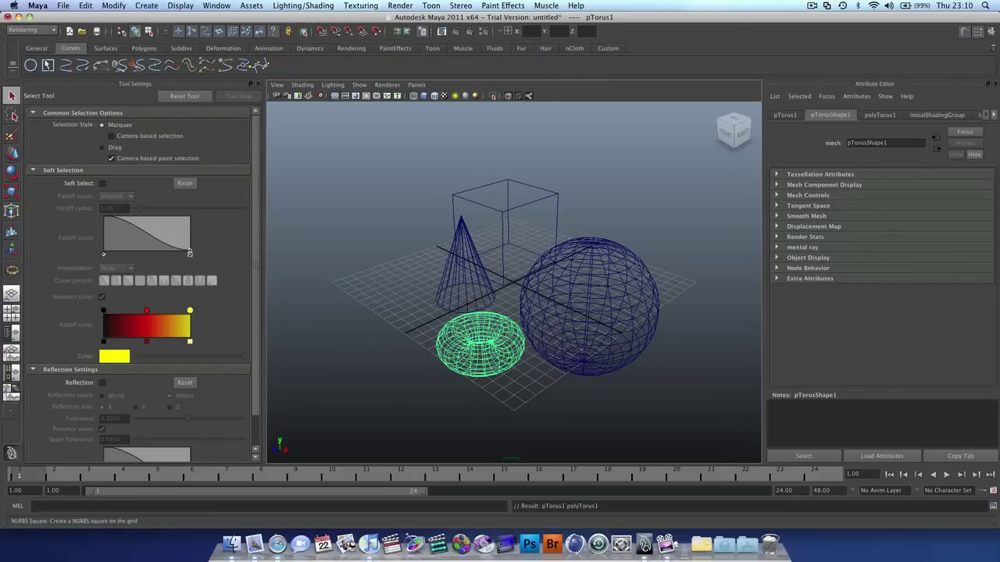
click(30, 65)
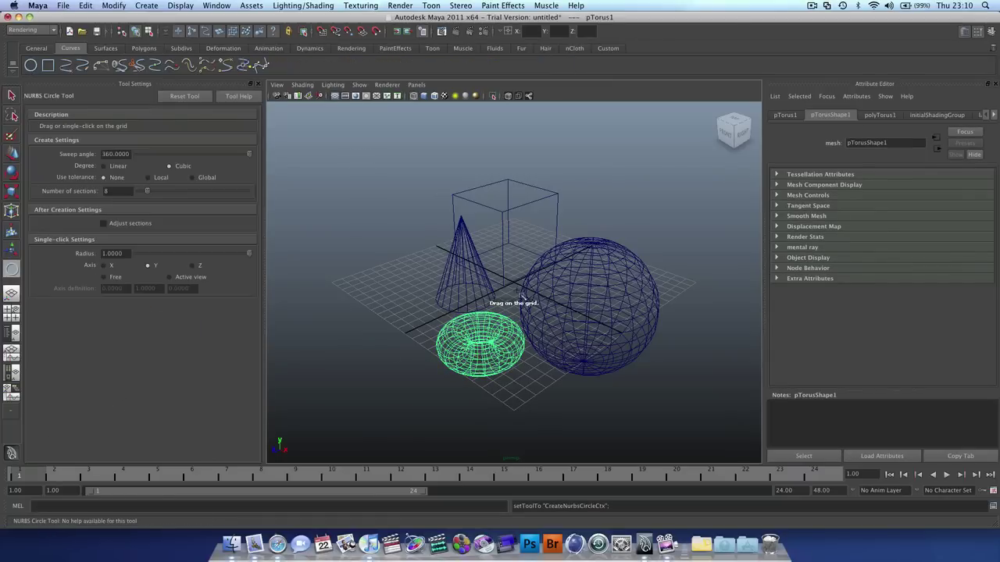
drag(516, 296, 773, 457)
key(q)
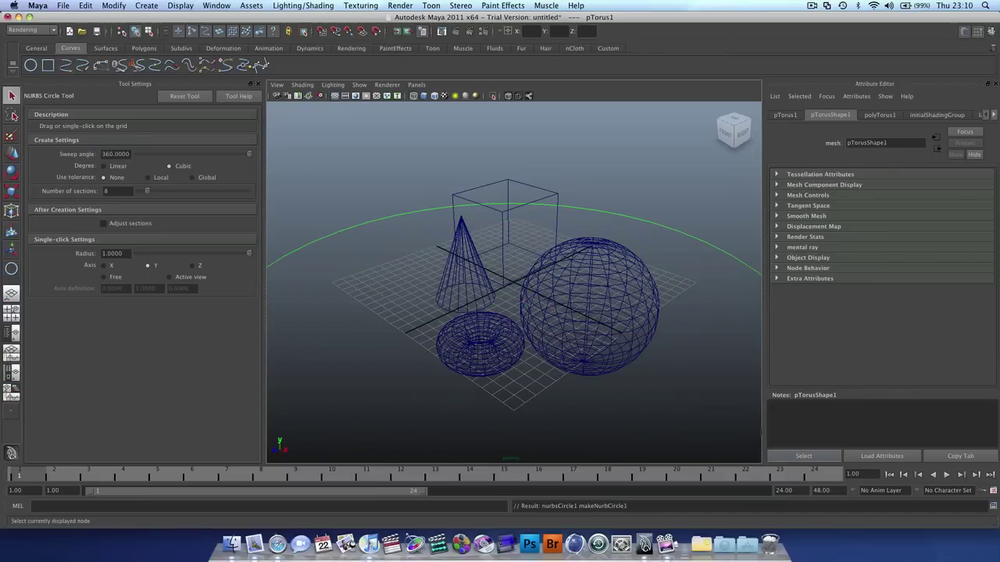
click(351, 48)
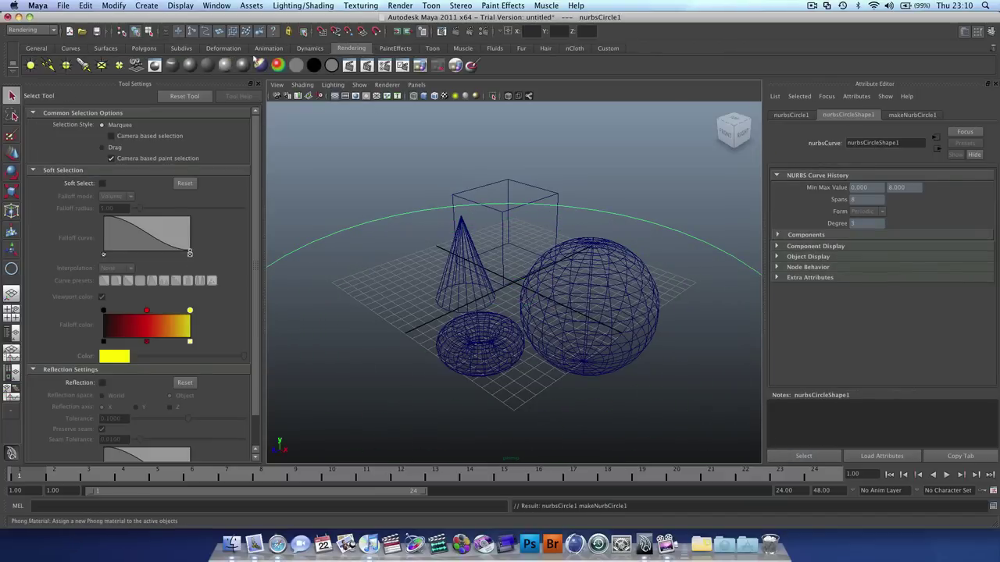
click(137, 66)
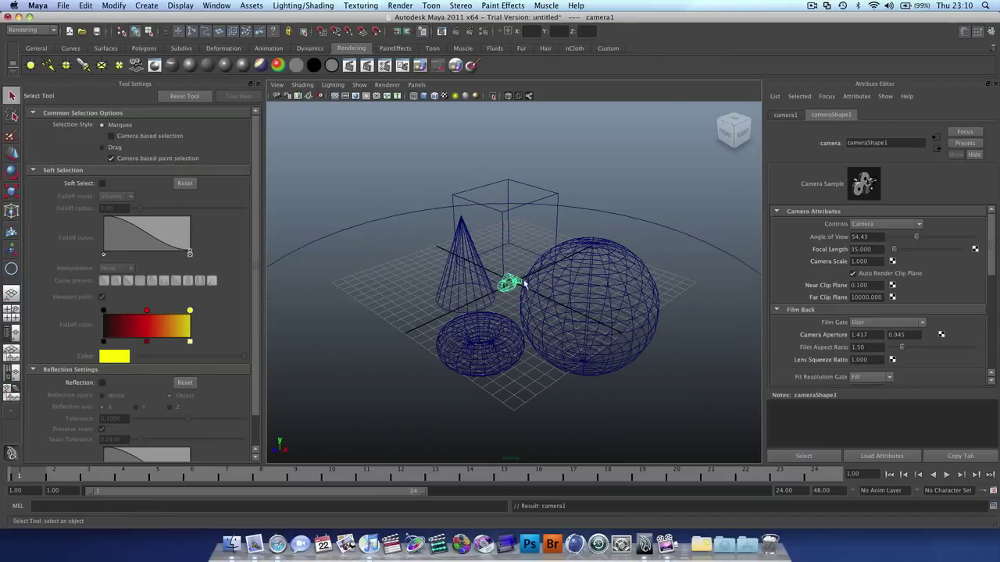
Select the camera then the circle and use Attach to Motion Path to put the camera on the circle.
click(353, 229)
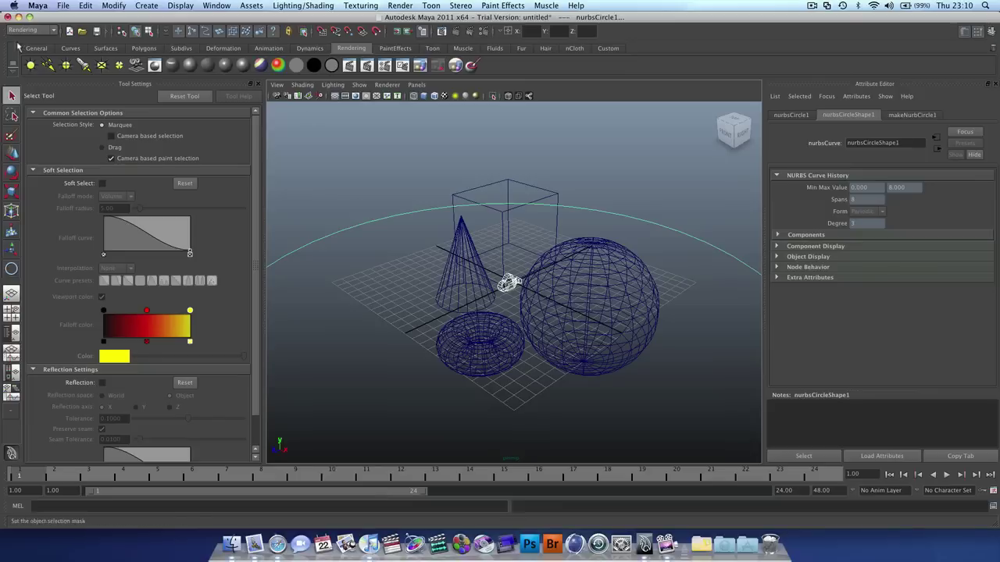
click(31, 30)
click(31, 40)
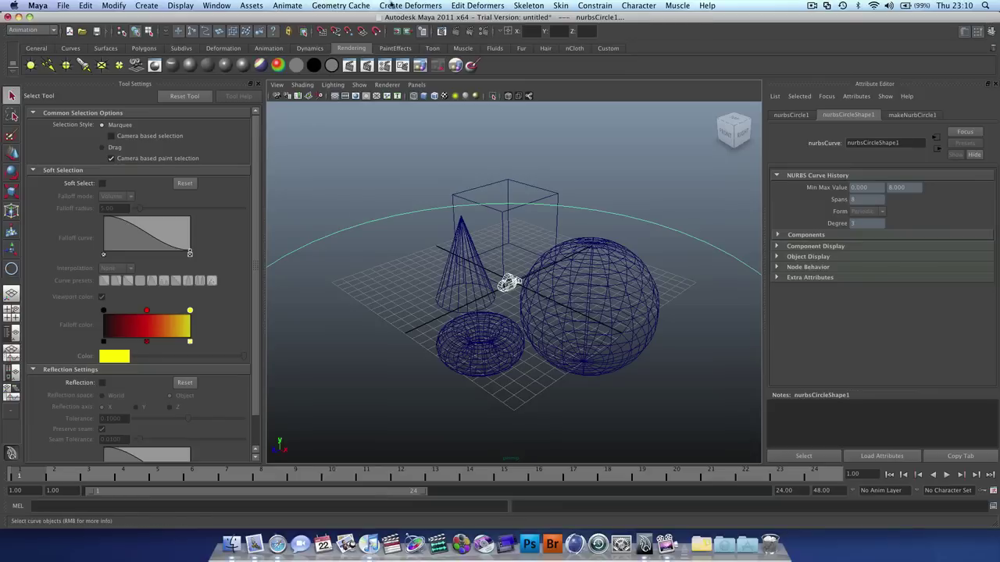
key(z)
click(398, 214)
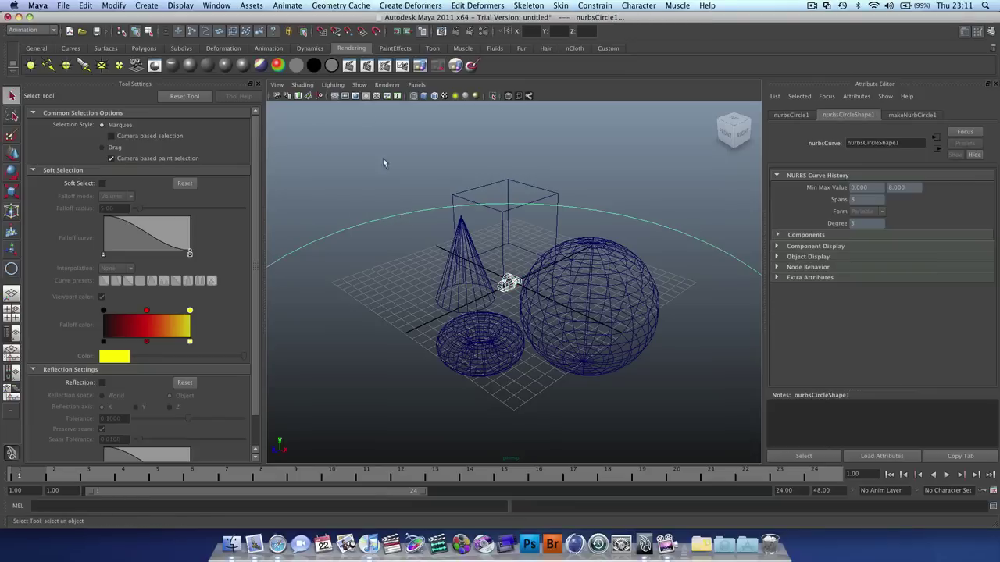
click(294, 5)
mouse_move(329, 217)
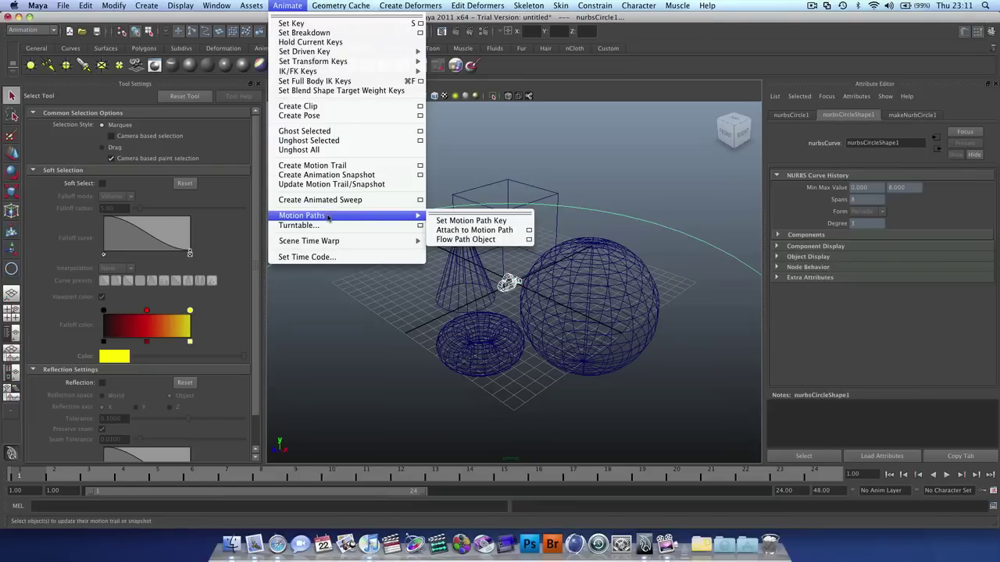
click(477, 230)
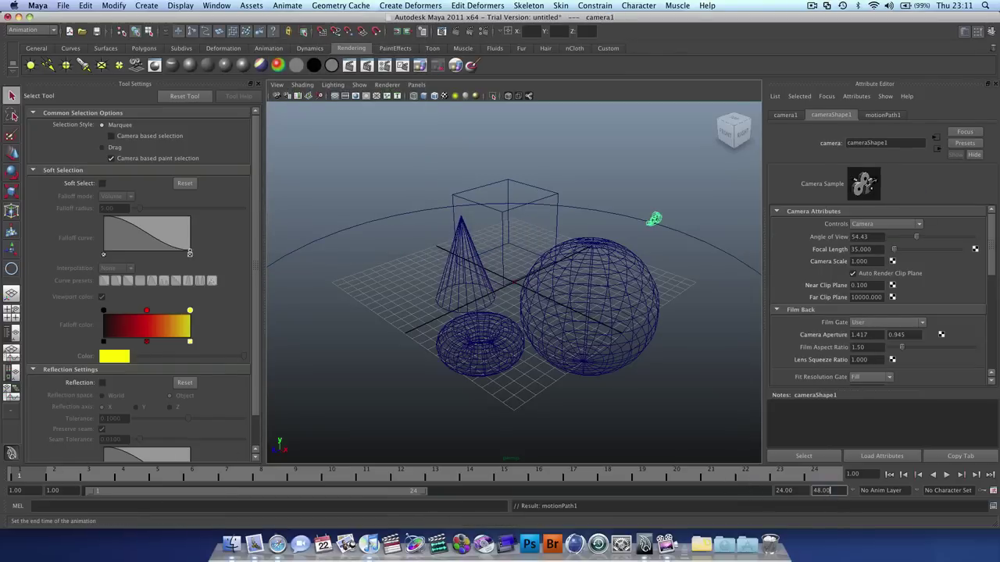
Set the animation end time to 24.
click(822, 491)
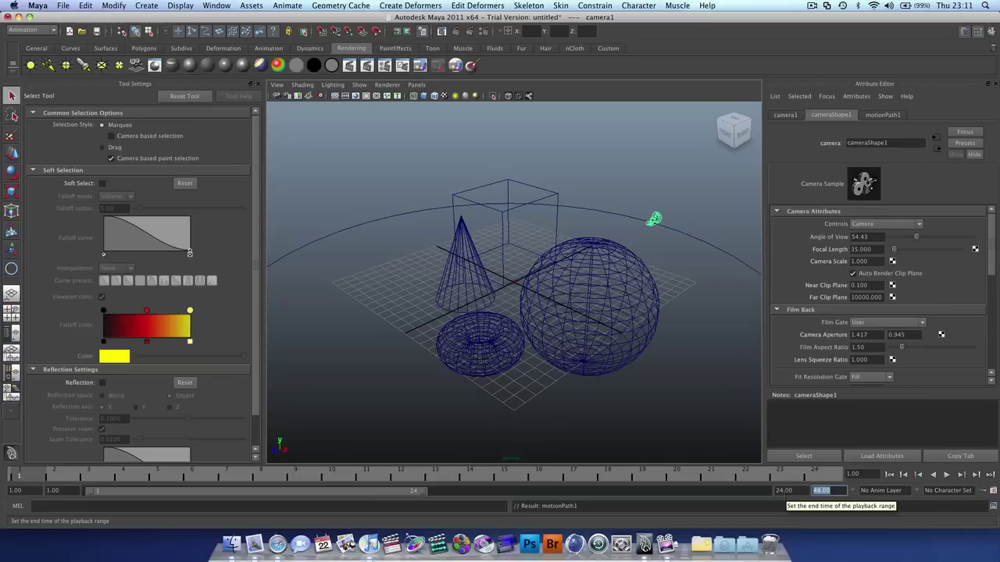
text(24)
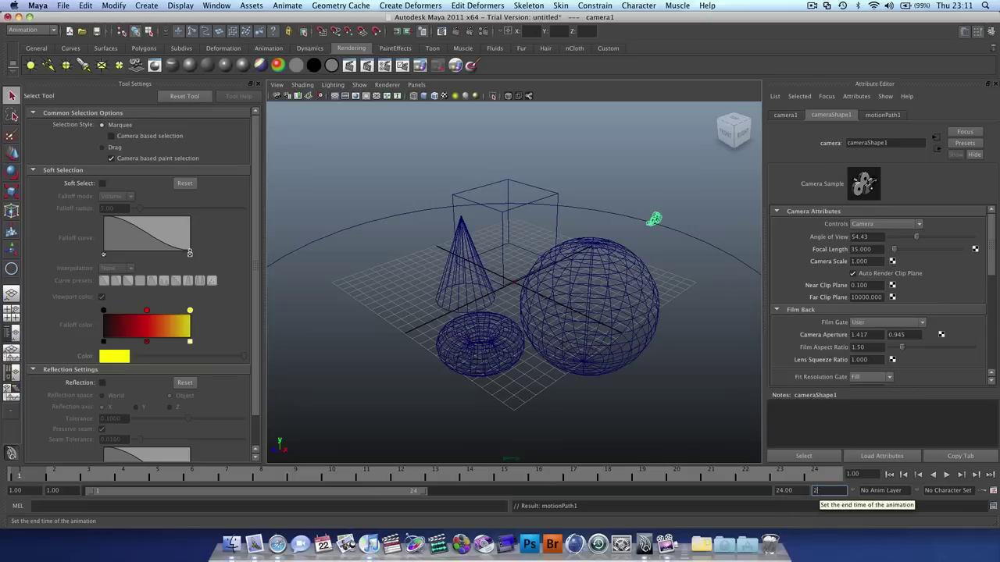
key(Return)
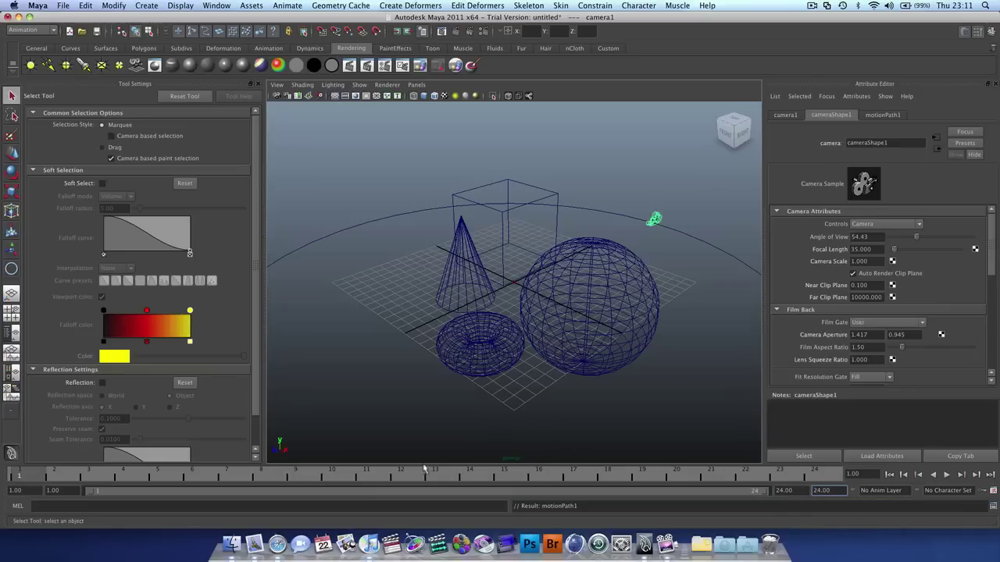
Play the camera orbit, stop at frame 13, deselect the camera and switch to the four-view layout.
key(alt+v)
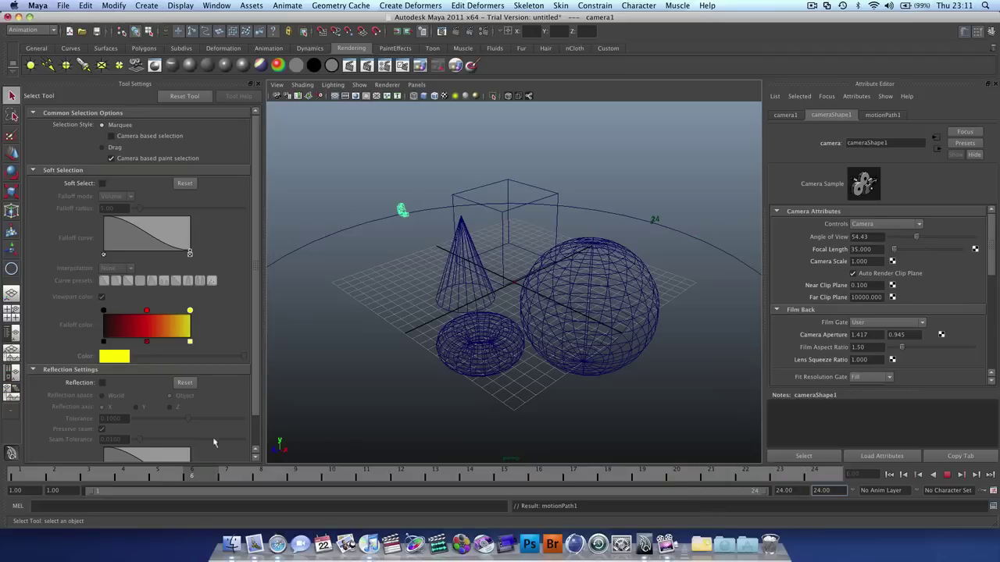
click(440, 463)
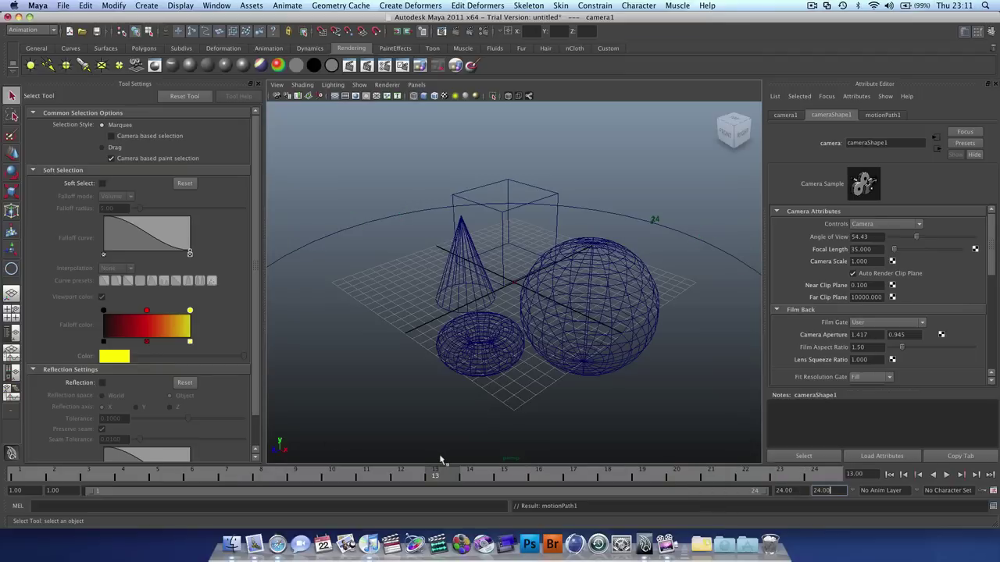
click(423, 251)
key(space)
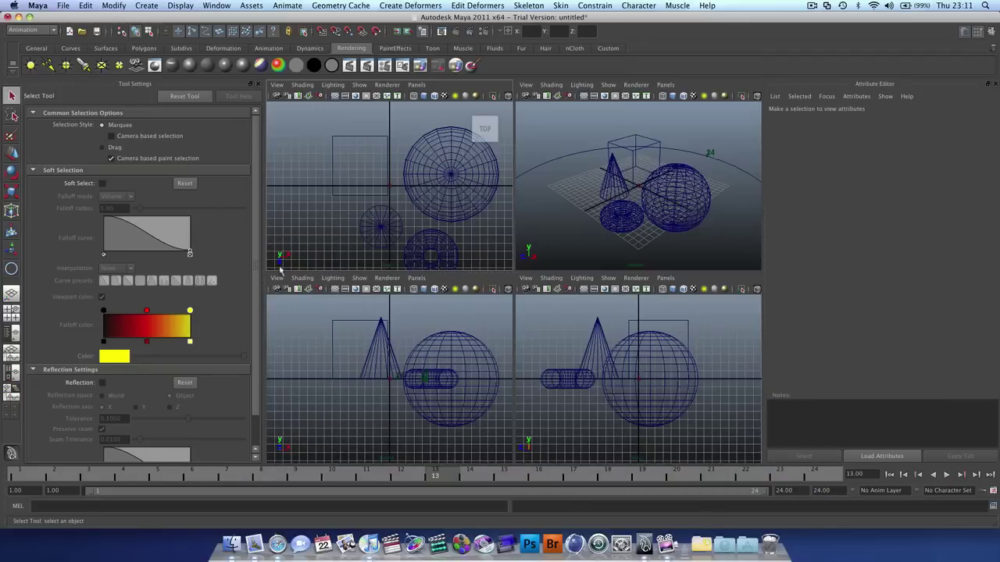
Make the top viewport look through camera1 with smooth shading.
click(278, 86)
click(397, 92)
click(419, 85)
mouse_move(468, 95)
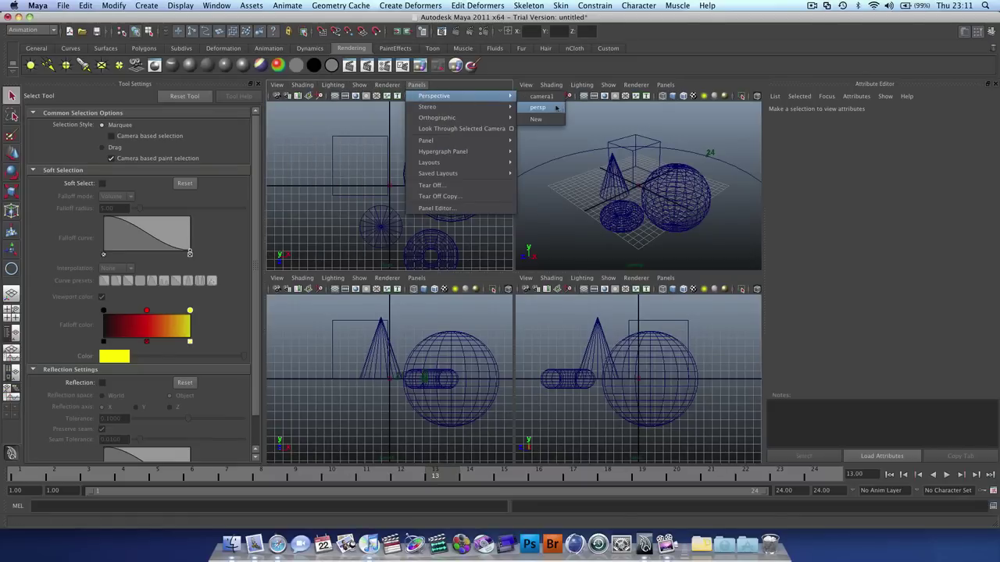
click(542, 96)
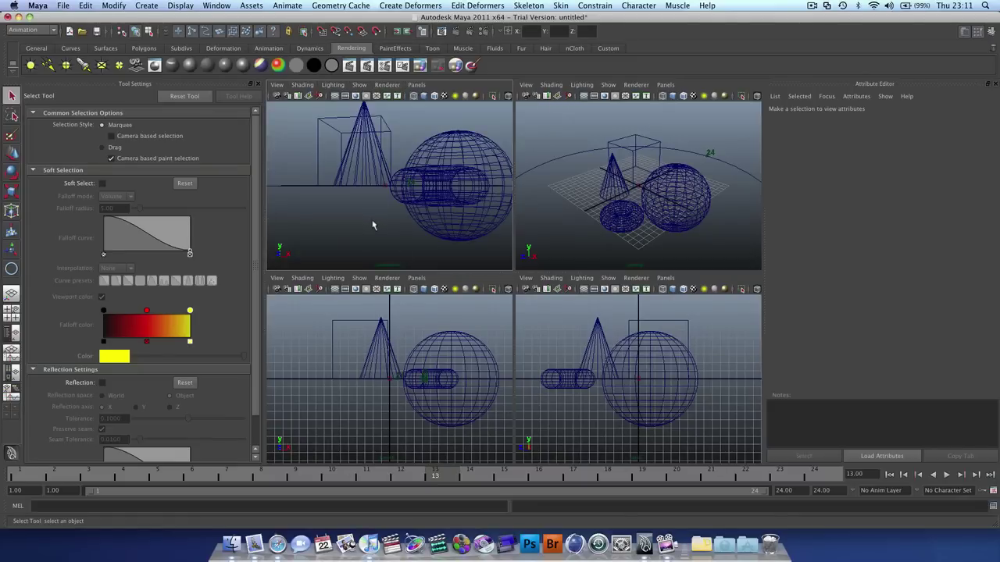
key(5)
Play and stop the animation through camera1, return to frame 1, and activate the perspective view.
key(alt+v)
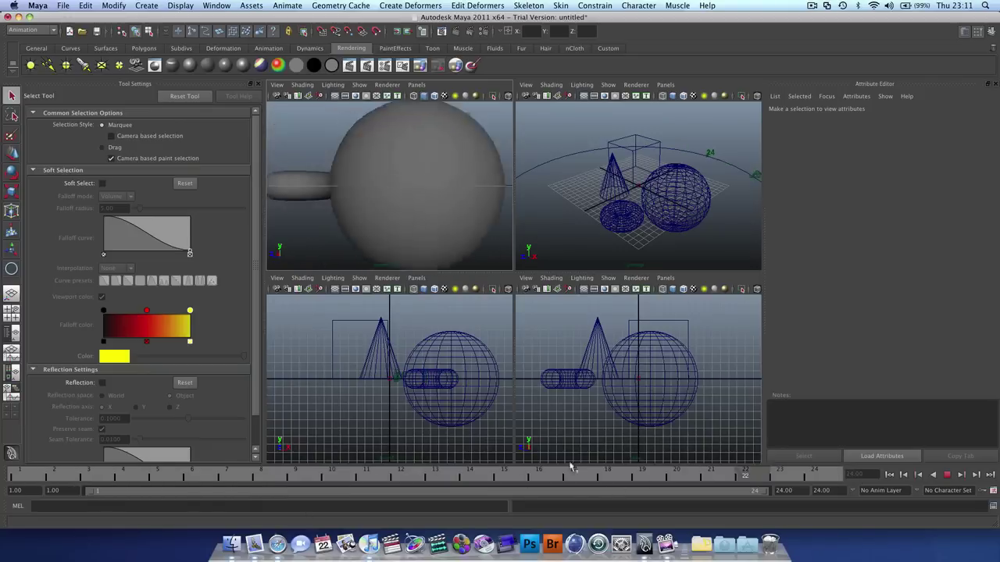
key(alt+v)
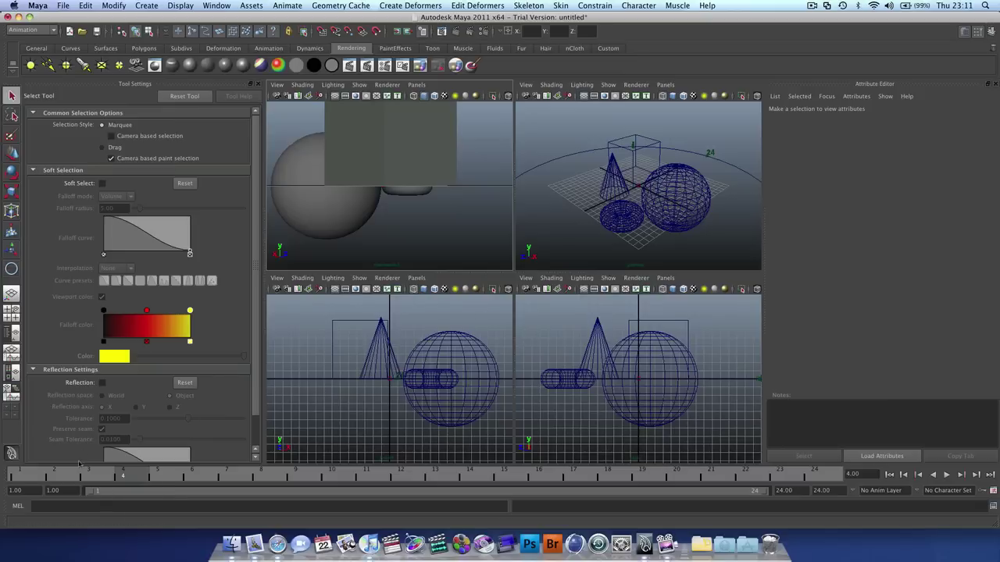
click(55, 477)
click(19, 476)
click(555, 179)
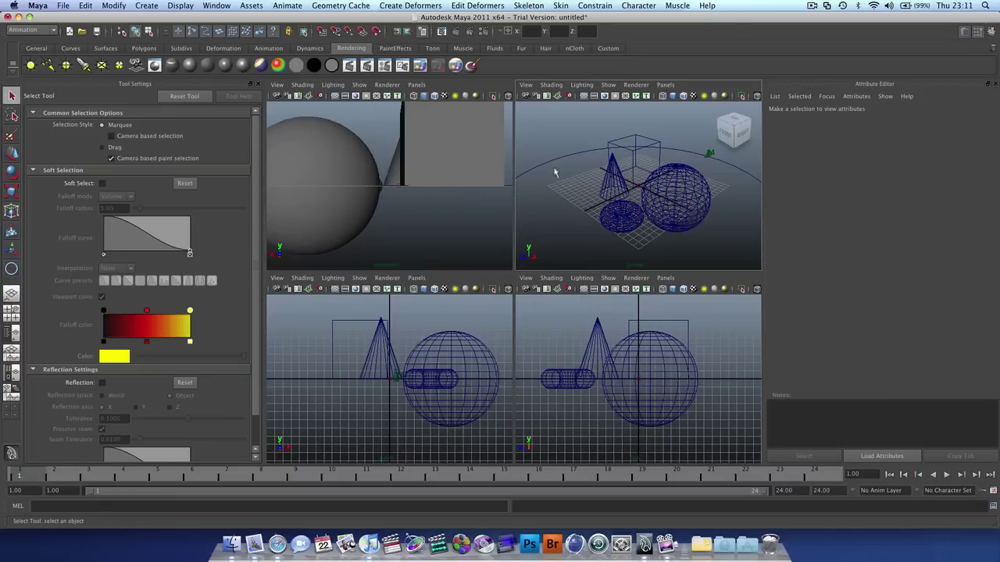
Test-render the current frame, then set Render Settings' Renderable Camera to camera1.
click(349, 67)
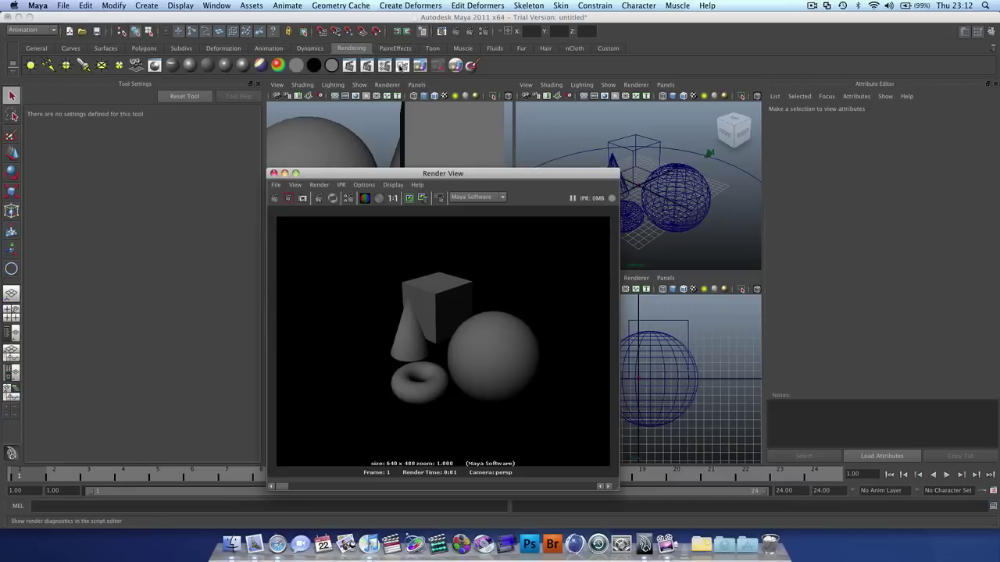
drag(455, 181, 493, 173)
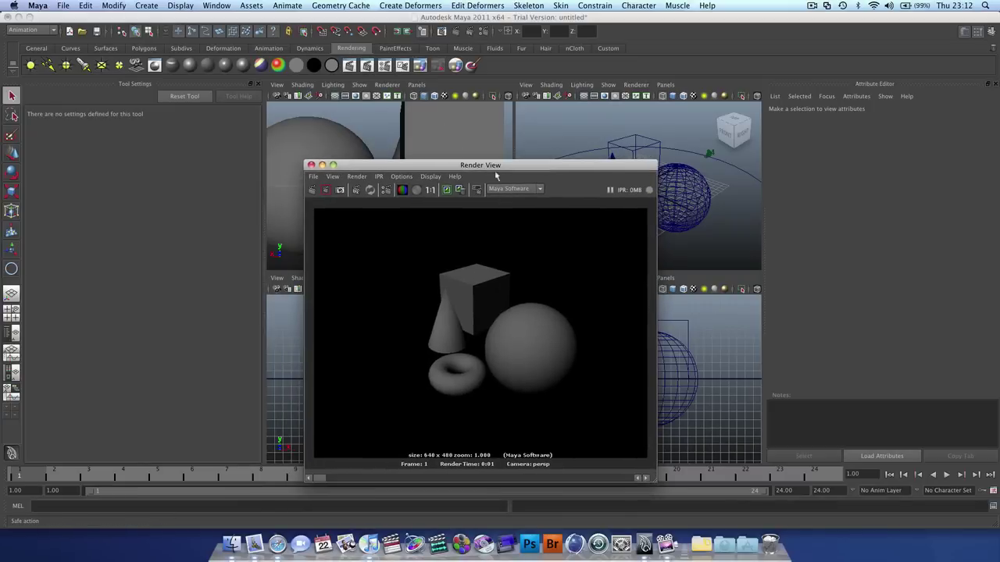
click(357, 177)
mouse_move(399, 176)
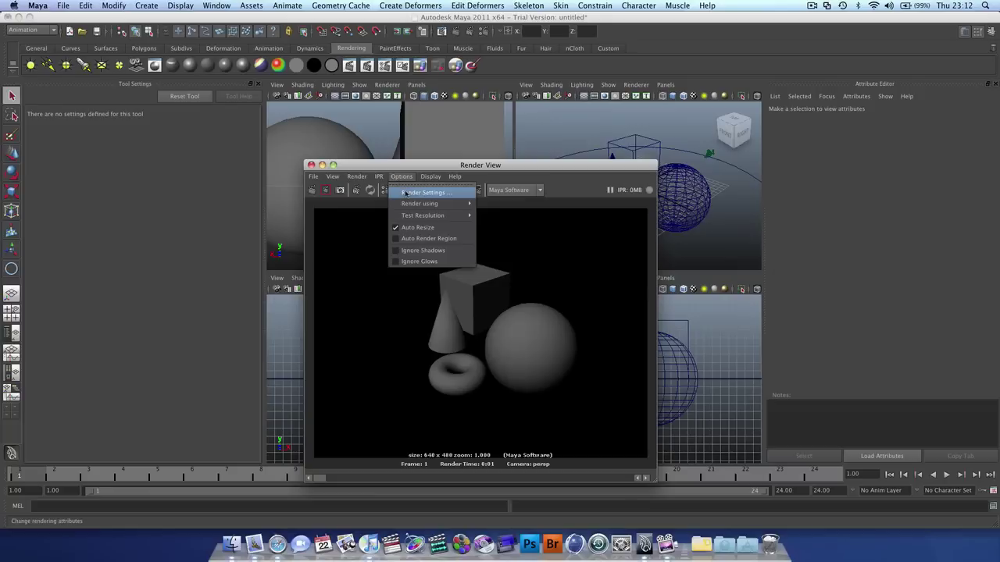
click(407, 199)
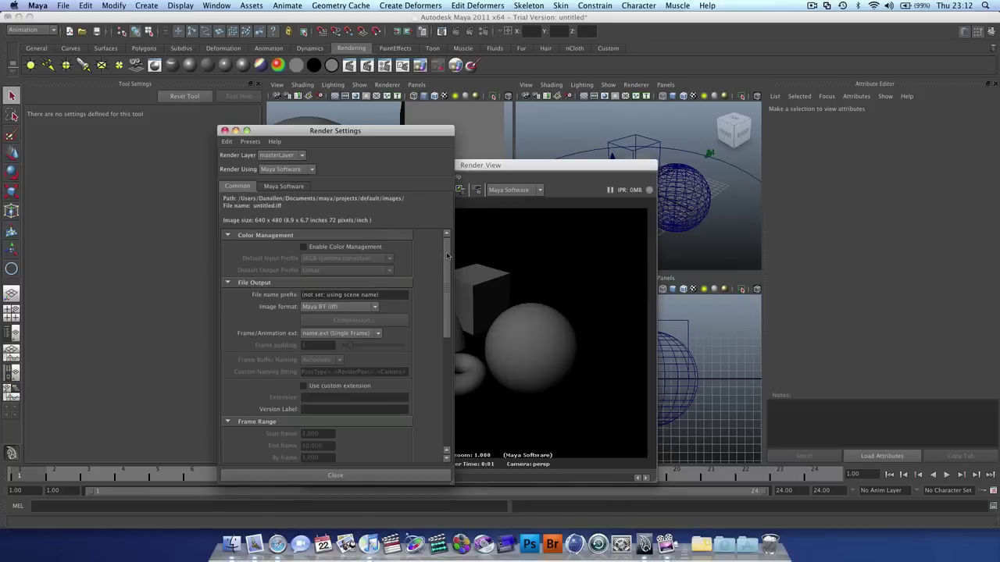
drag(448, 255, 429, 356)
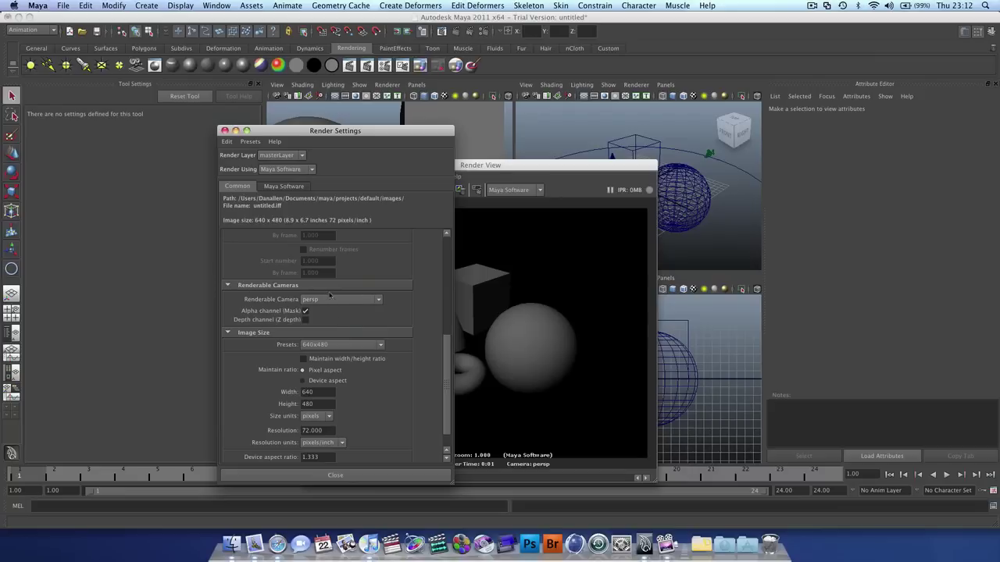
click(340, 300)
click(335, 326)
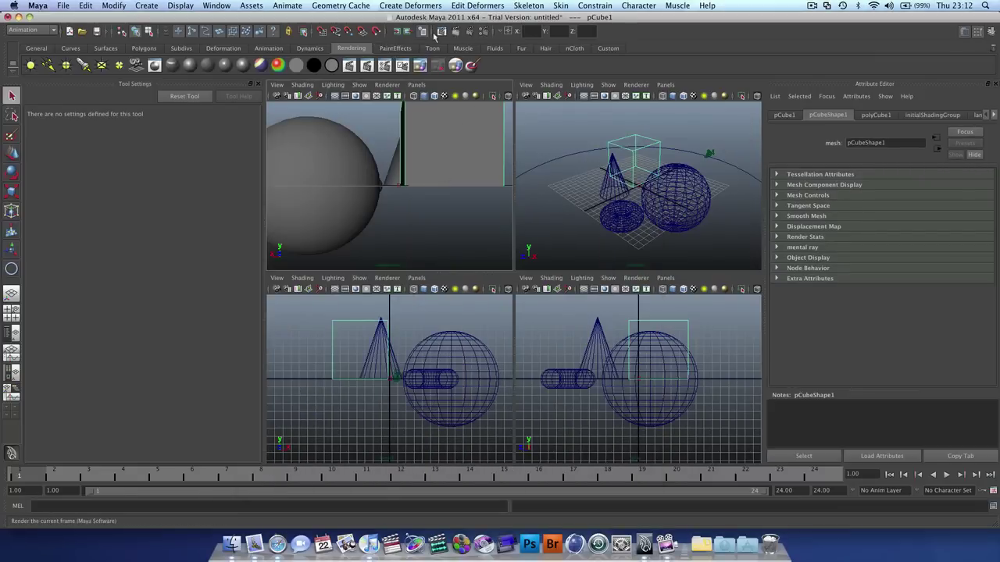
Render a frame through camera1, then set the output to PNG with name.# frame numbering.
click(350, 65)
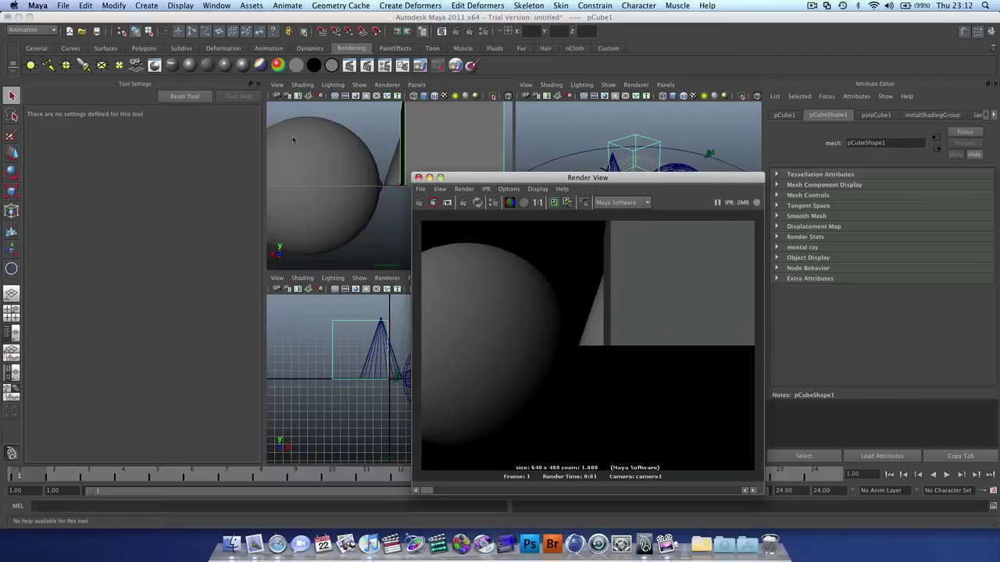
click(508, 190)
click(523, 205)
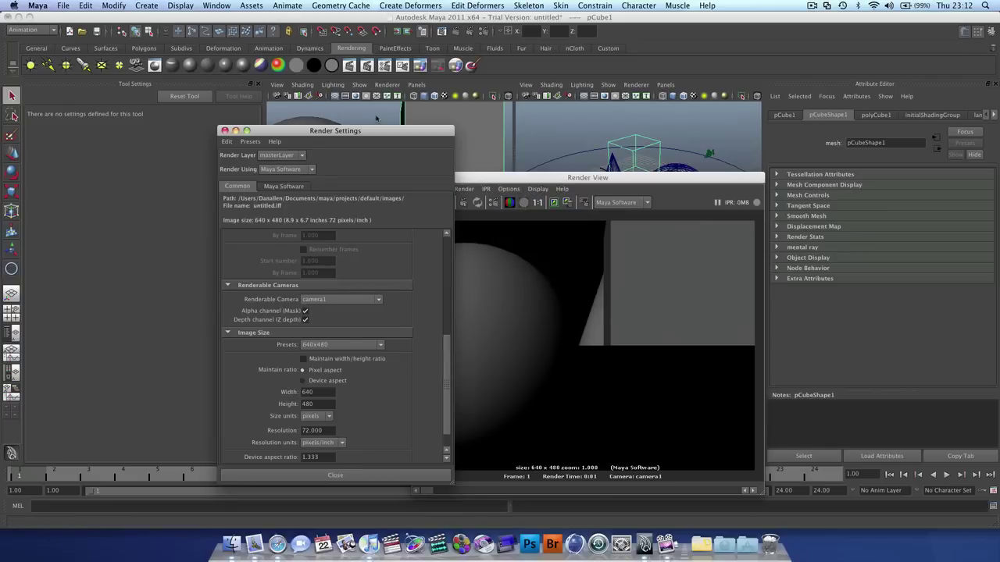
scroll(379, 346, up, 5)
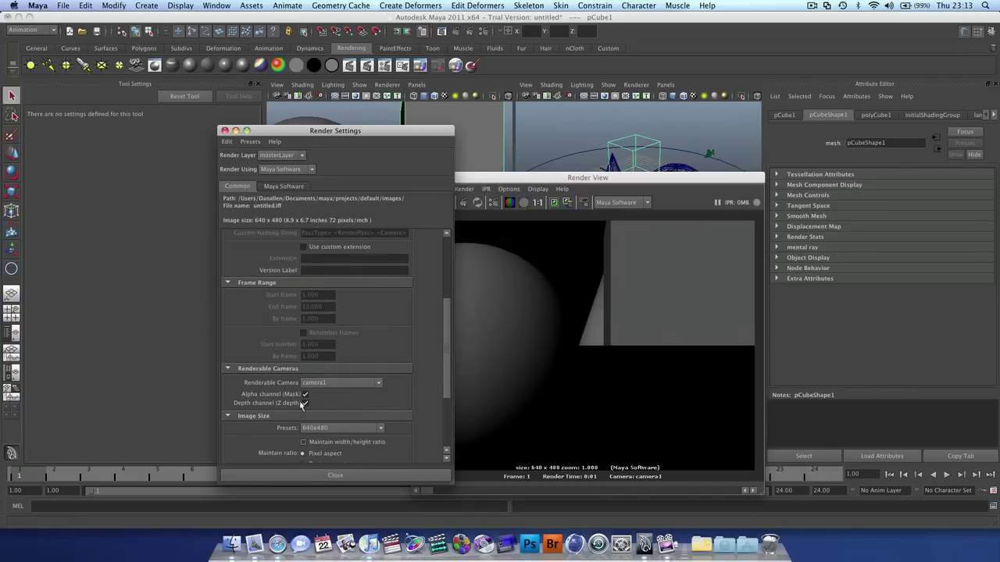
scroll(392, 385, up, 8)
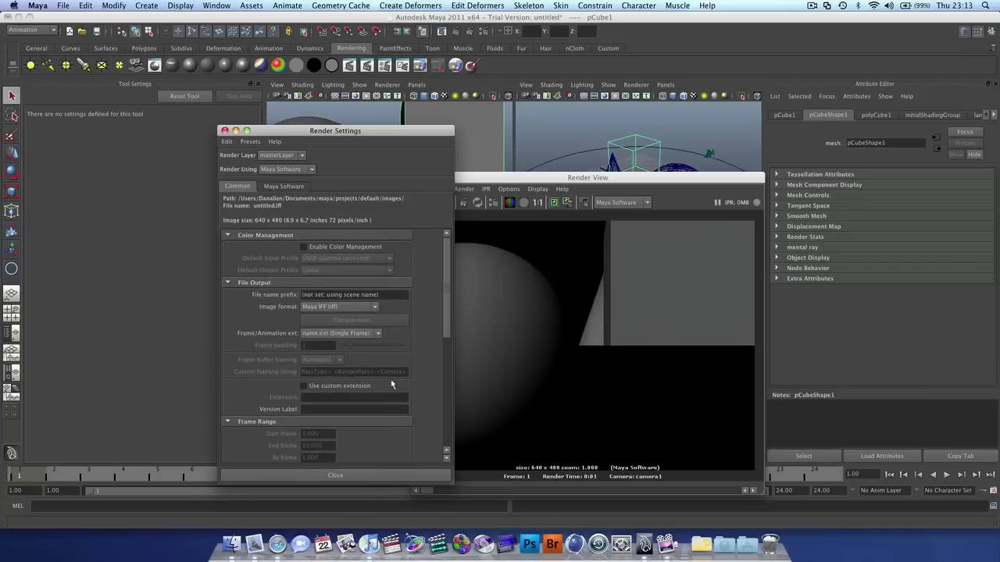
click(371, 311)
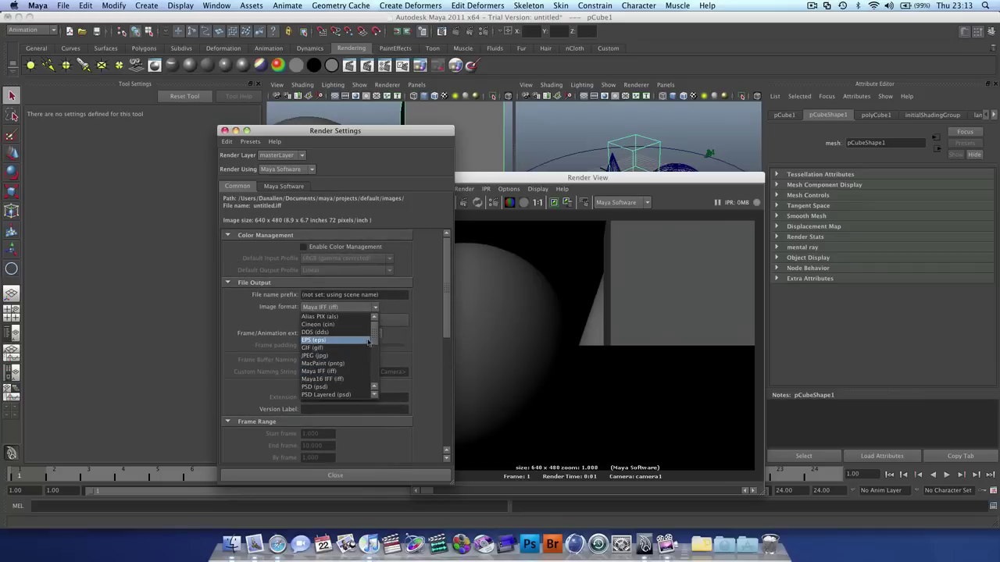
scroll(374, 340, down, 4)
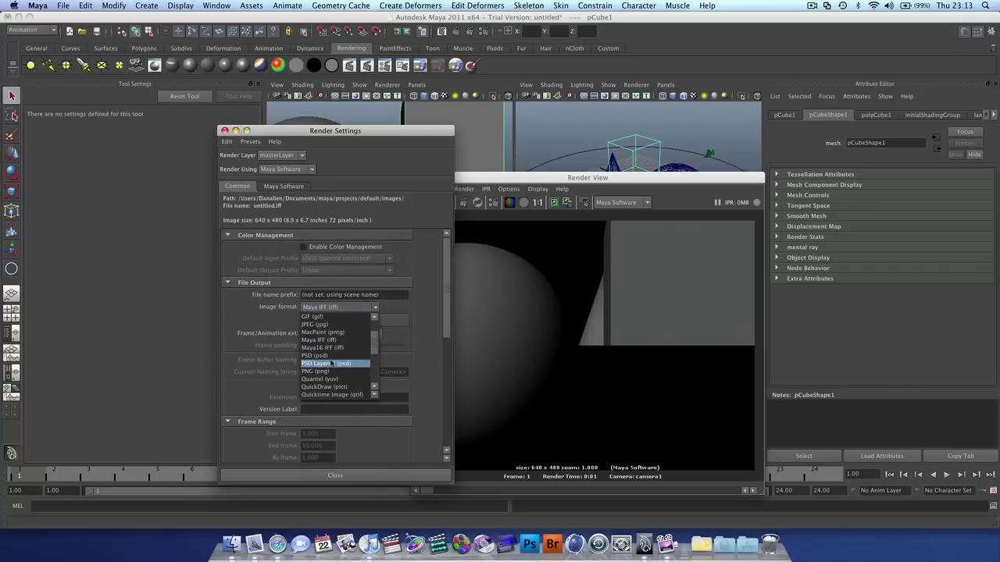
click(326, 372)
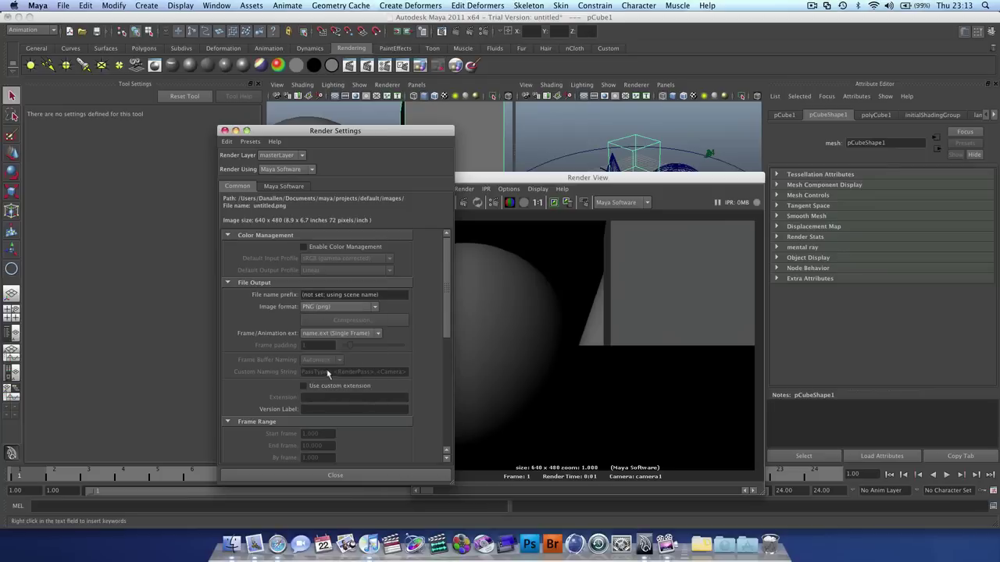
click(351, 334)
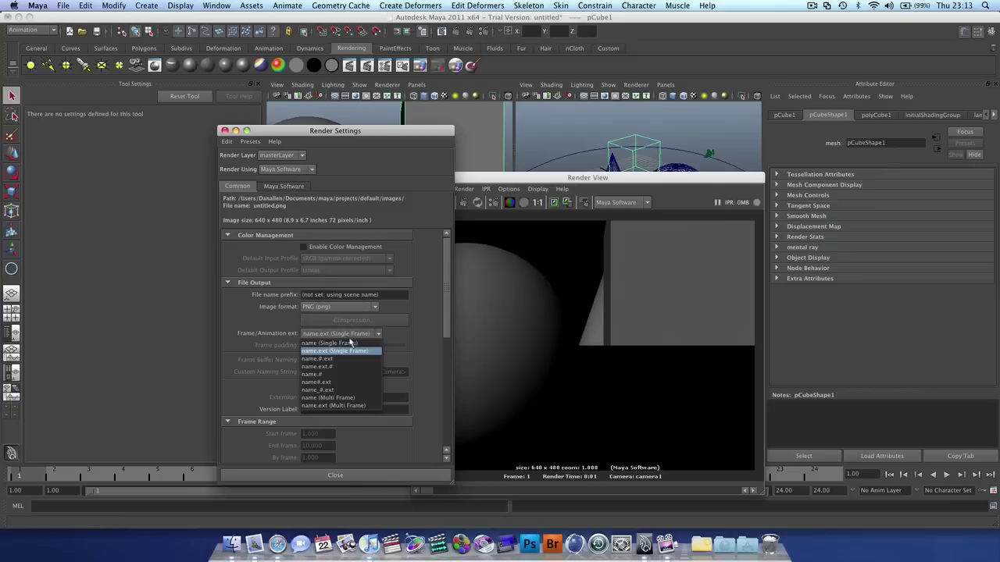
click(344, 398)
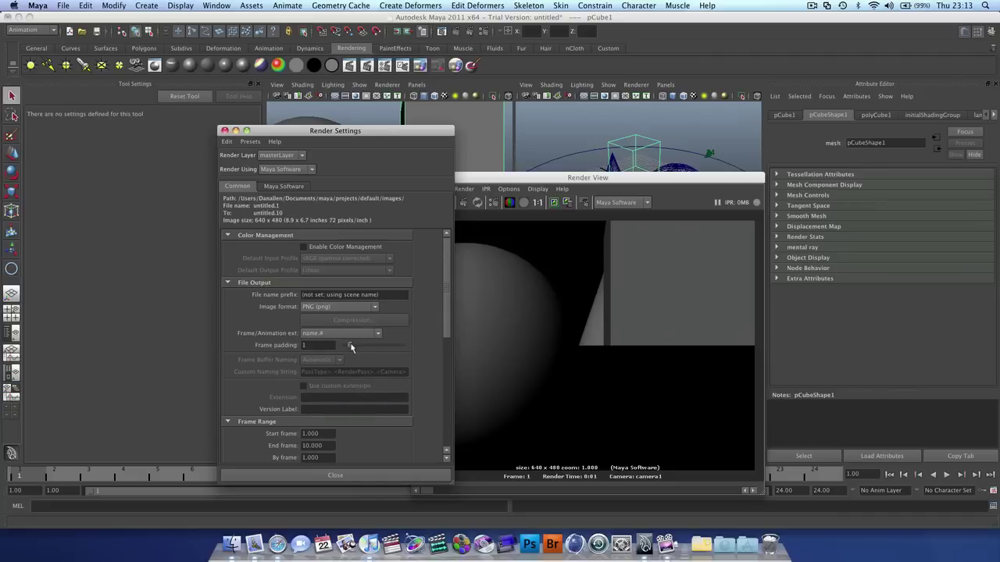
Set frame padding to 2, image size to HD 720 and end frame to 24, then close Render Settings.
drag(351, 347, 357, 348)
scroll(439, 293, down, 1)
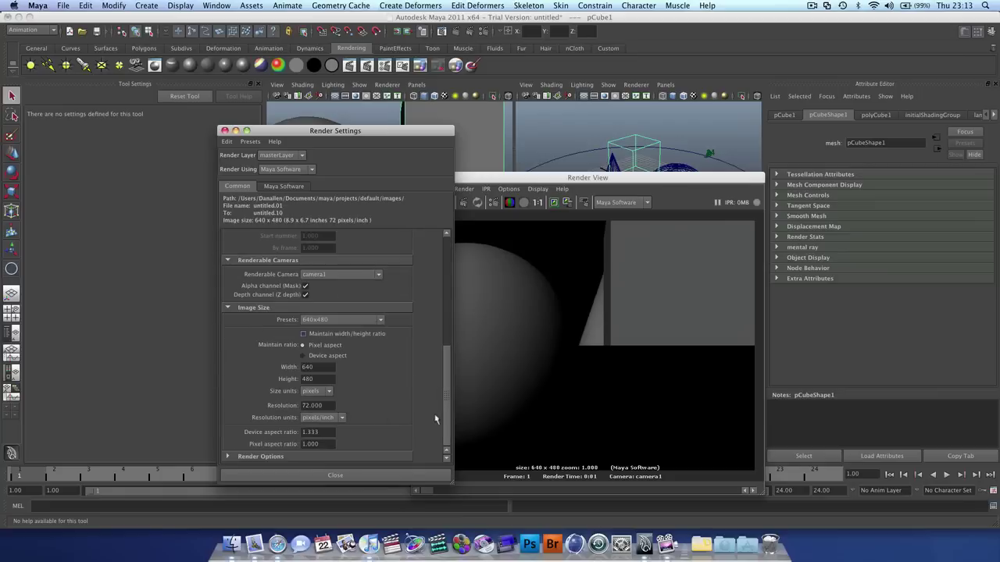
click(328, 319)
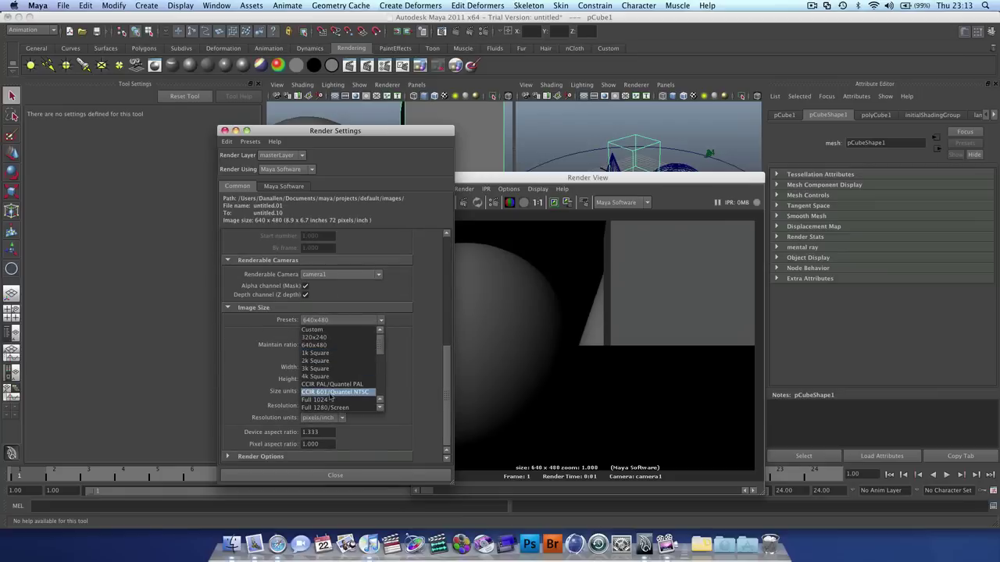
click(320, 361)
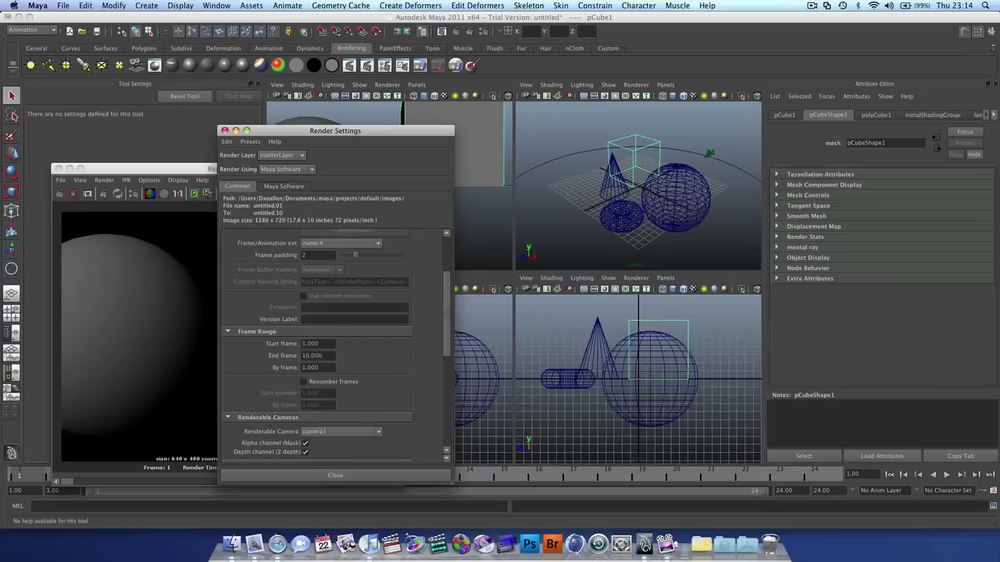
drag(334, 355, 269, 355)
text(24)
click(224, 131)
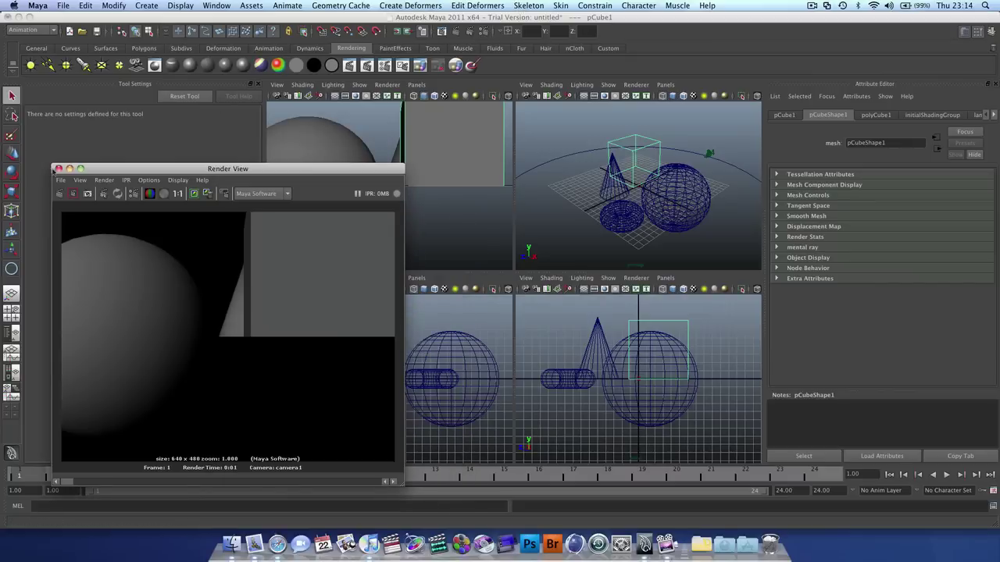
Close Render View, run Render > Batch Render from the Rendering menu set, and open the images folder.
click(58, 168)
click(33, 29)
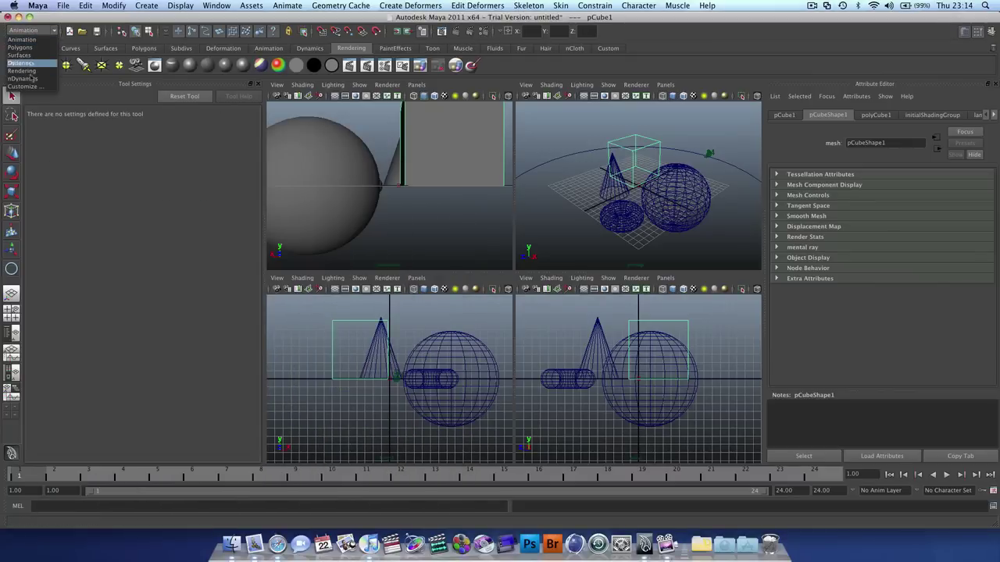
click(27, 70)
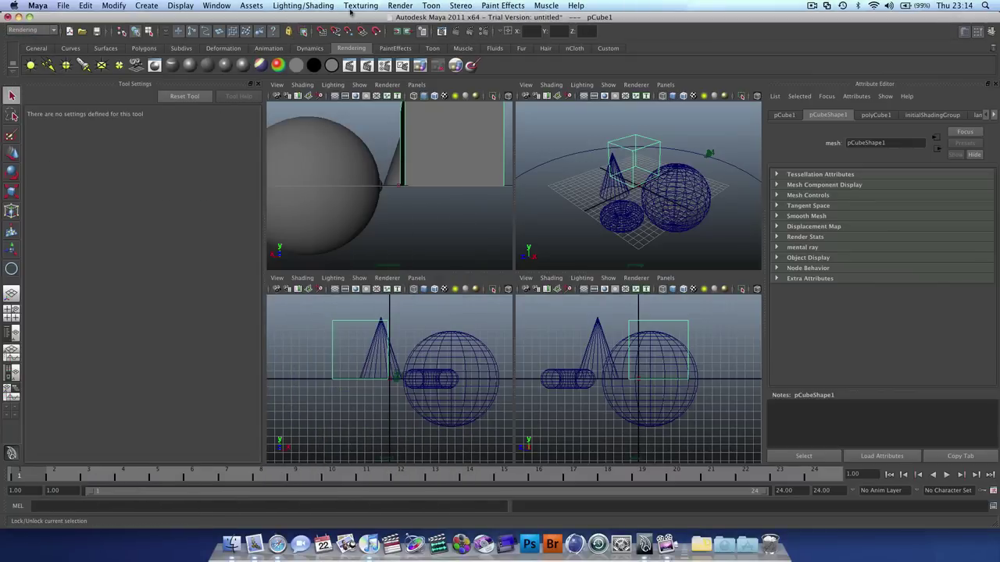
click(400, 6)
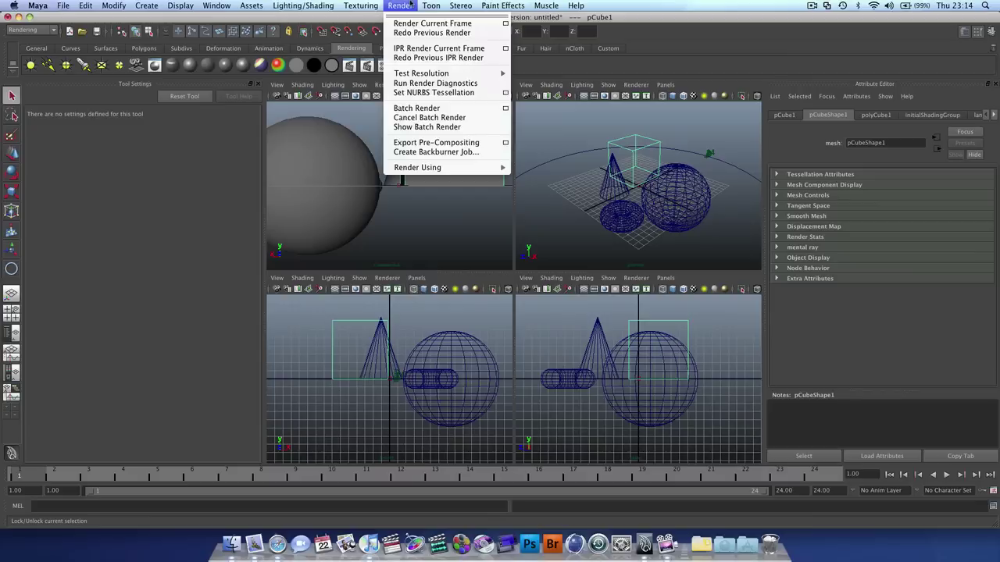
click(429, 111)
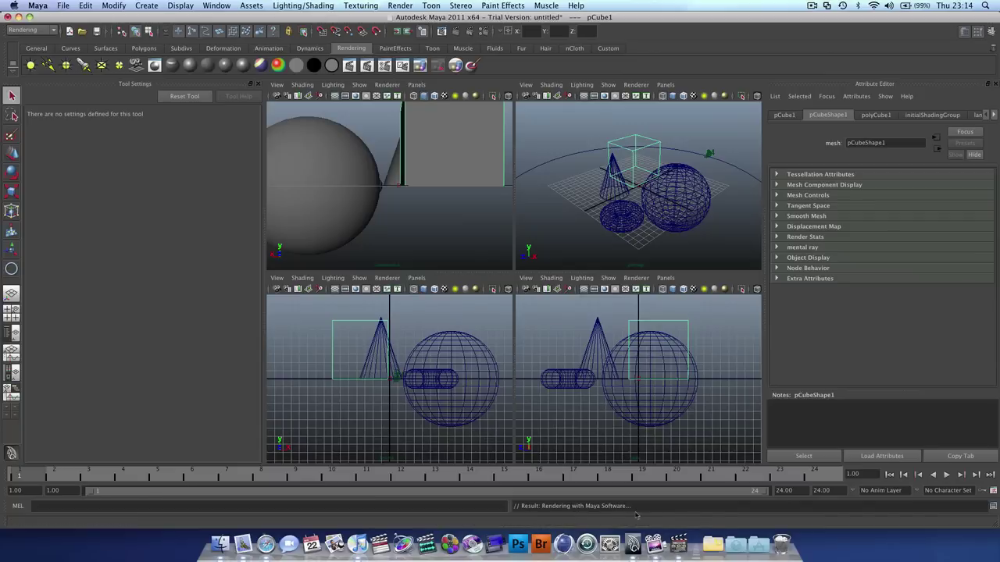
click(222, 545)
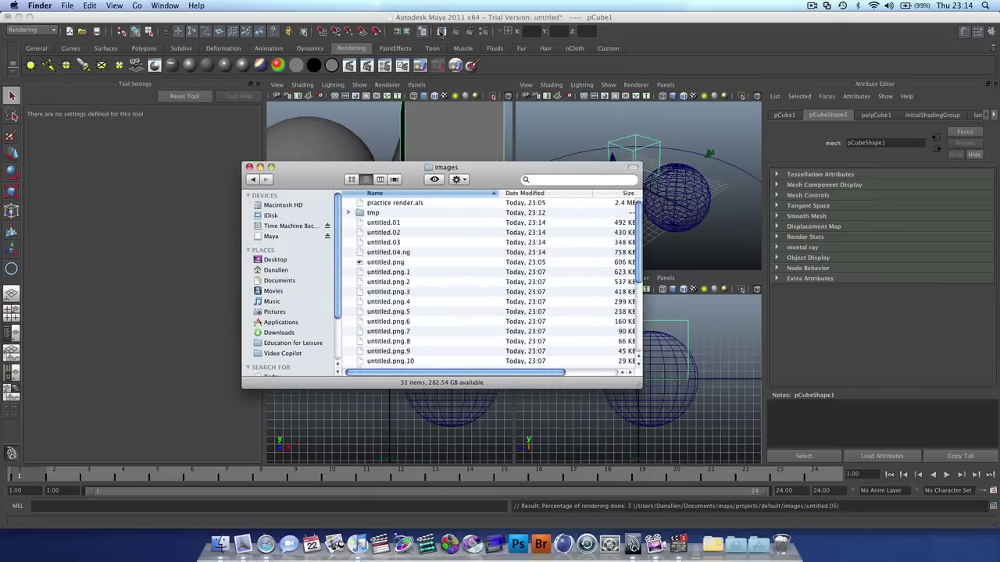
Return to Maya's Render View showing frame 1, open Save Image, then cancel without saving.
click(420, 31)
click(441, 31)
click(60, 181)
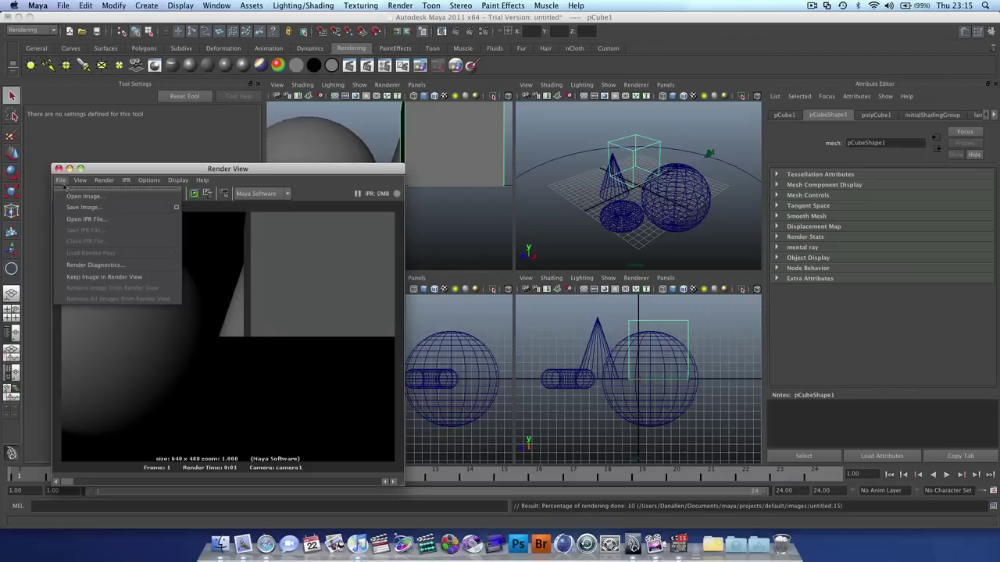
click(99, 209)
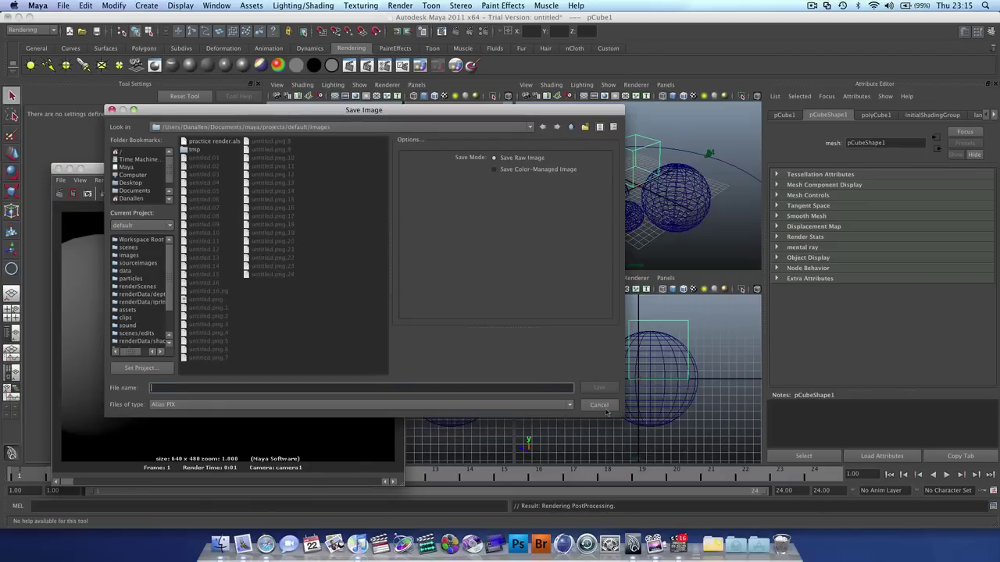
key(Escape)
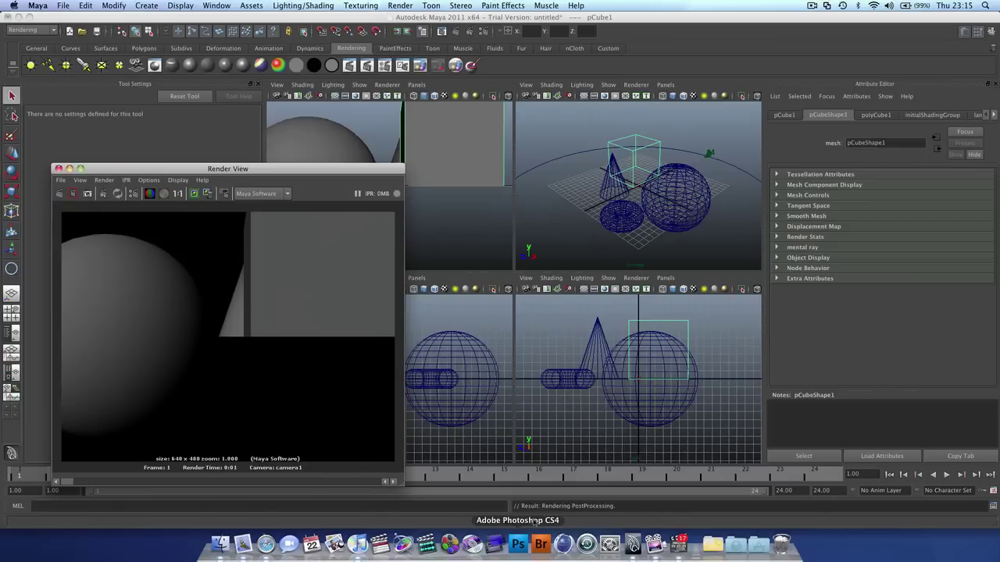
Open the images folder and Quick Look through the rendered frames from untitled.01 to untitled.22.
click(221, 545)
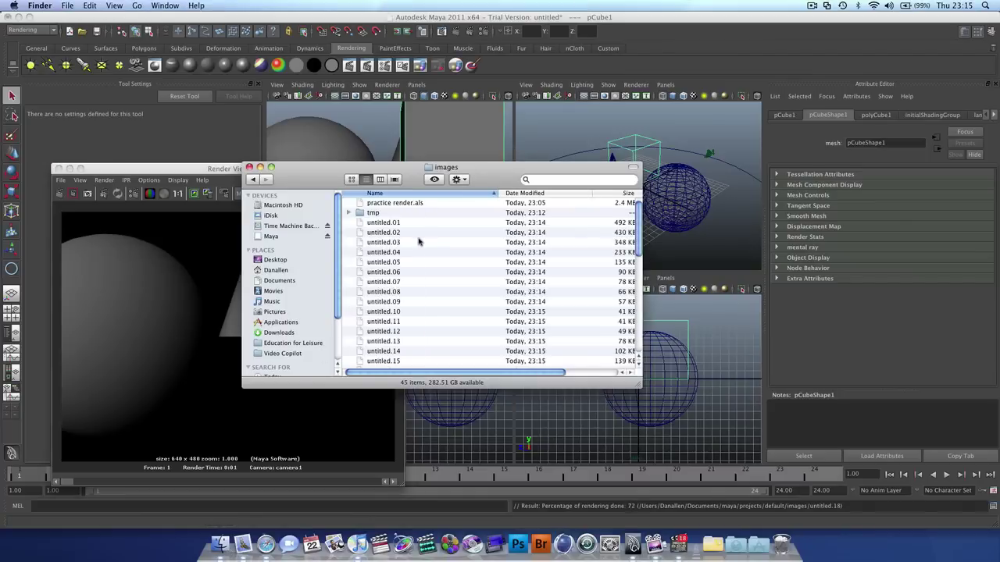
scroll(418, 242, down, 10)
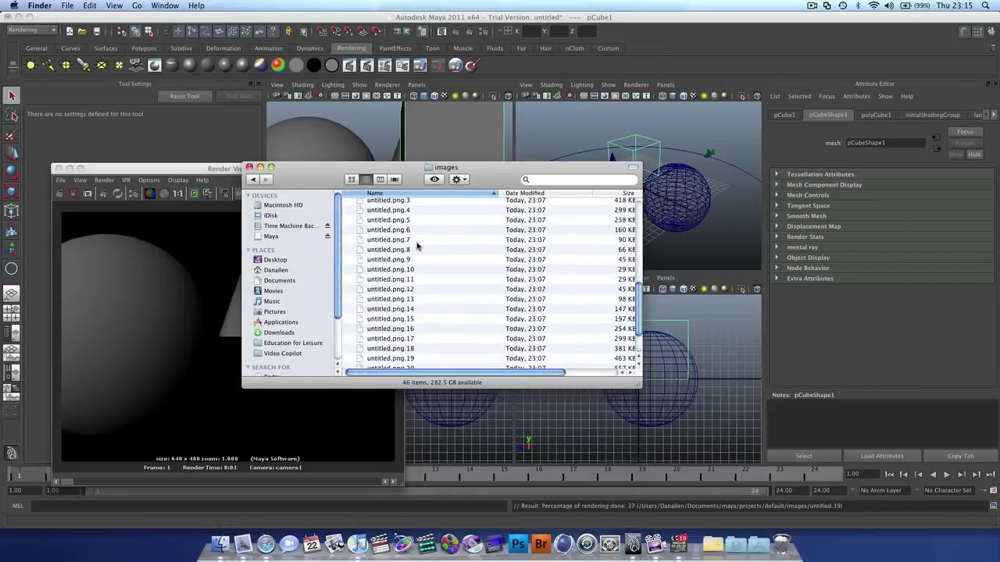
scroll(417, 247, up, 10)
scroll(416, 247, down, 5)
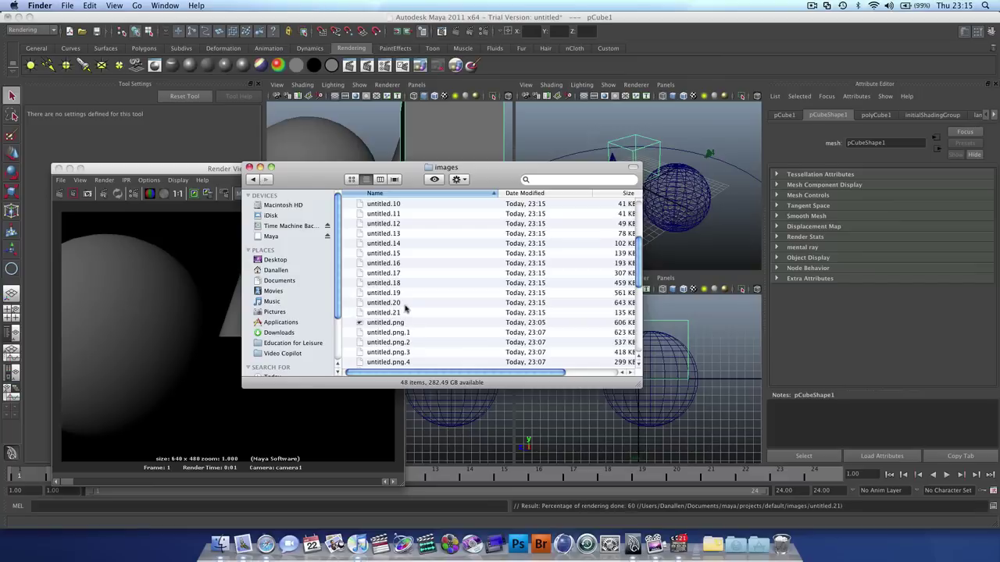
scroll(396, 310, up, 5)
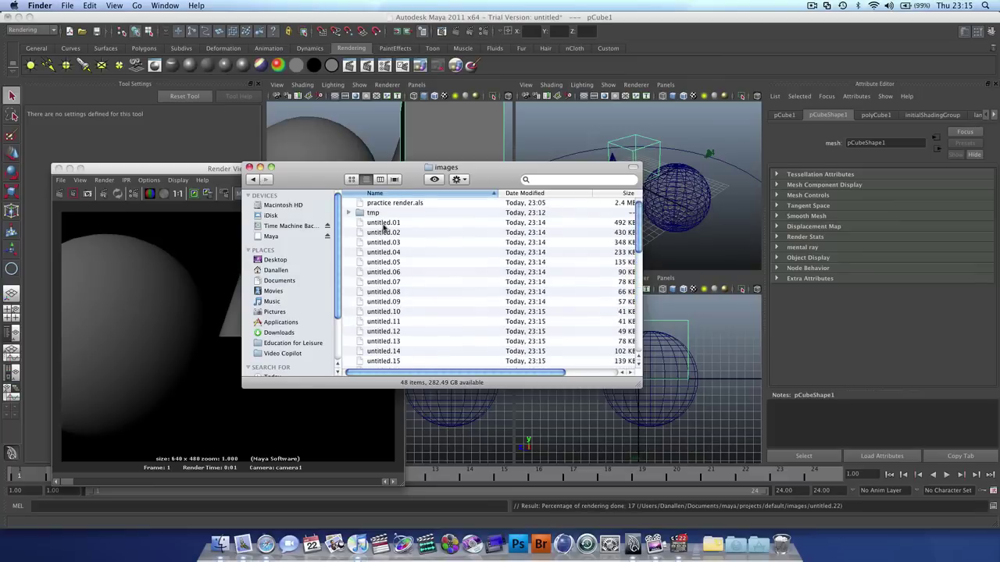
click(382, 225)
key(space)
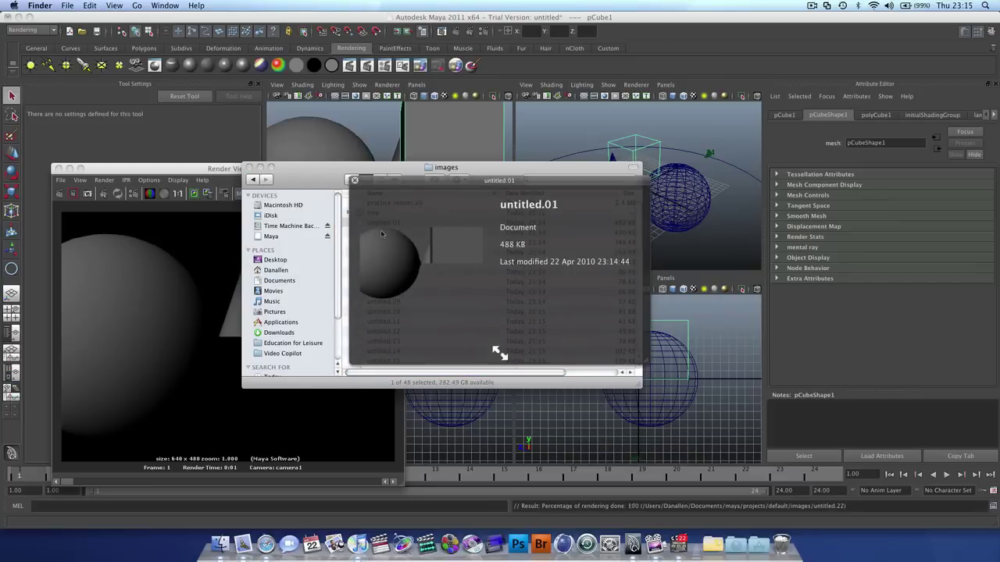
key(Down)
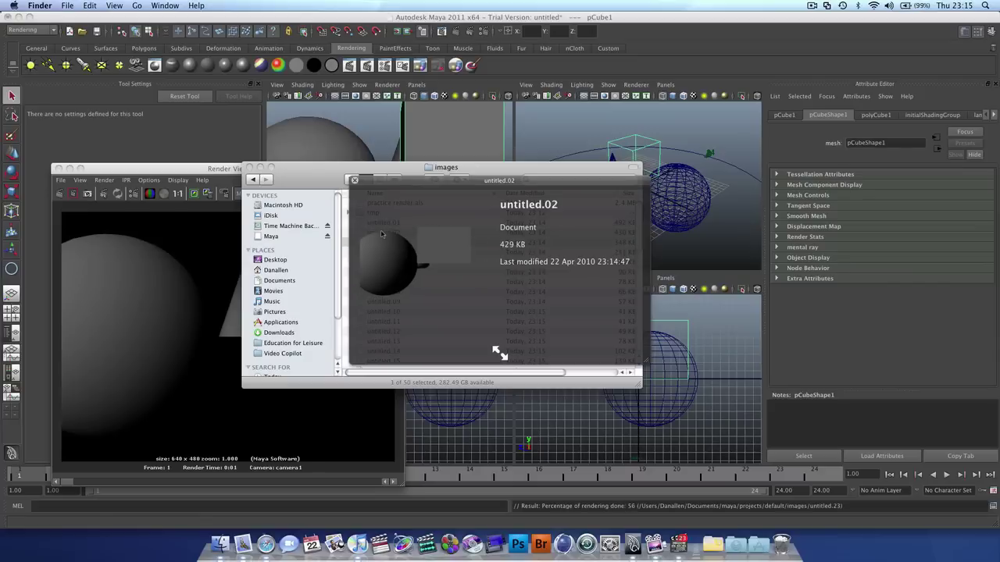
key(Down)
key(Down)
key(Down)
key(Down)
key(Down)
key(Down)
key(Down)
key(Down)
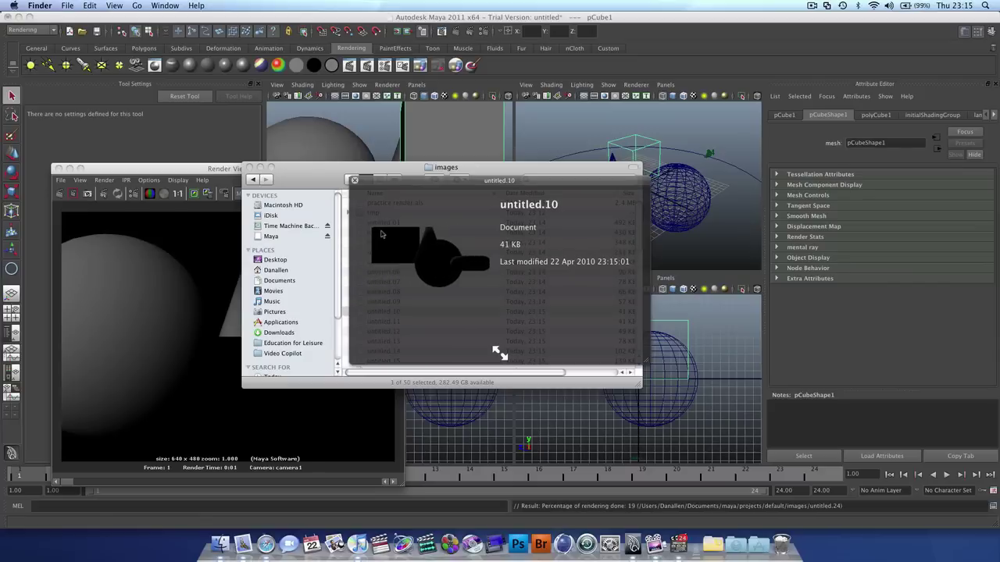
key(Down)
key(Down)
key(Down)
key(Down)
key(Down)
key(Down)
key(Down)
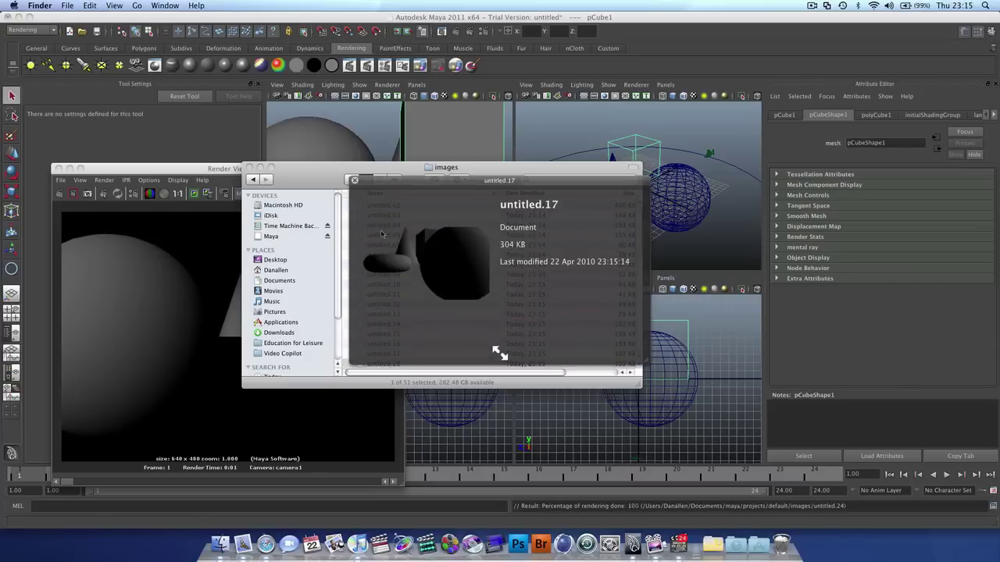
key(Down)
key(Down)
key(Down)
key(Down)
key(Down)
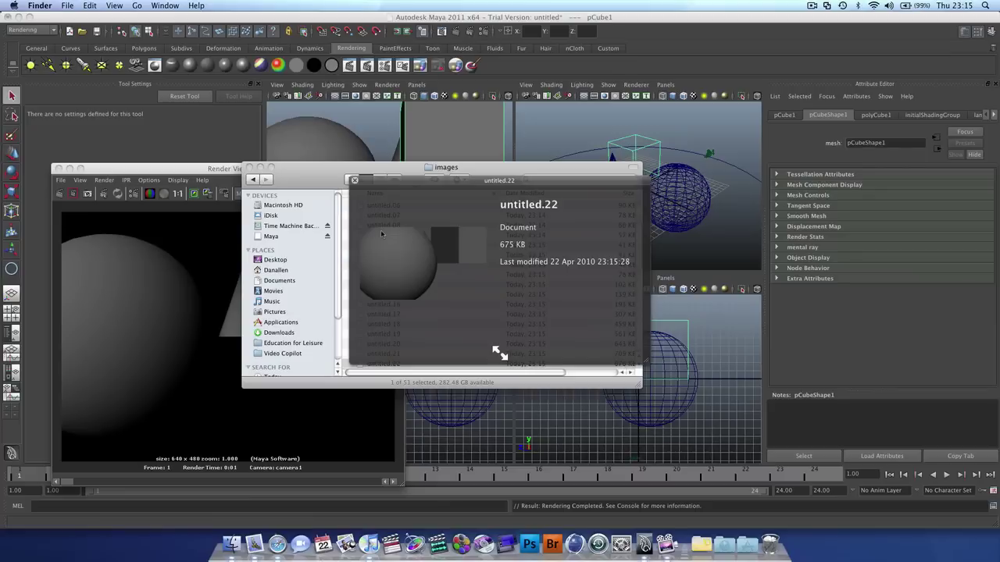
key(space)
Preview the frames again through to the older untitled.png.2, then close the images window.
scroll(427, 281, down, 3)
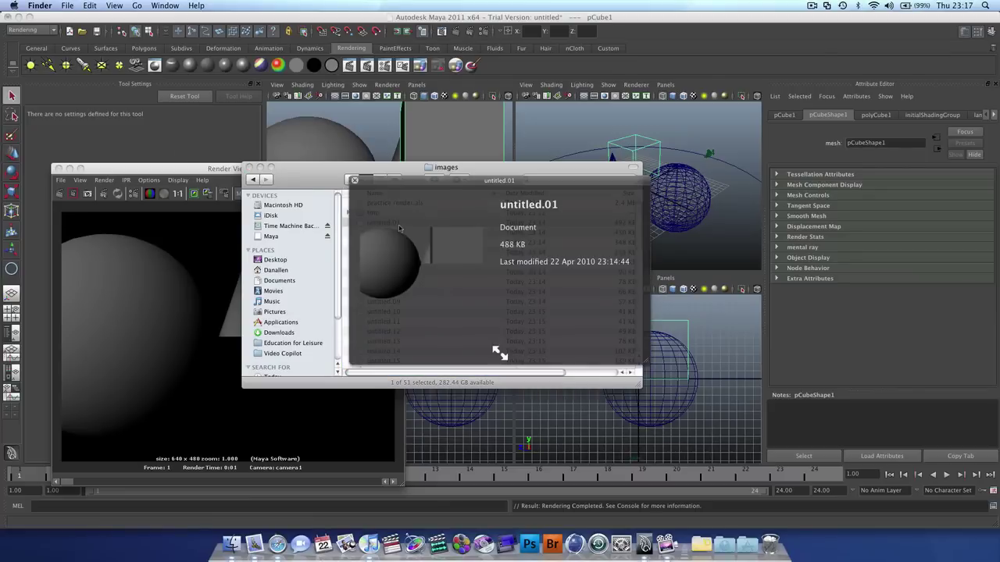
key(Down)
key(Down)
key(Down)
key(Down)
key(Down)
key(Down)
key(Down)
key(Down)
key(Down)
key(Down)
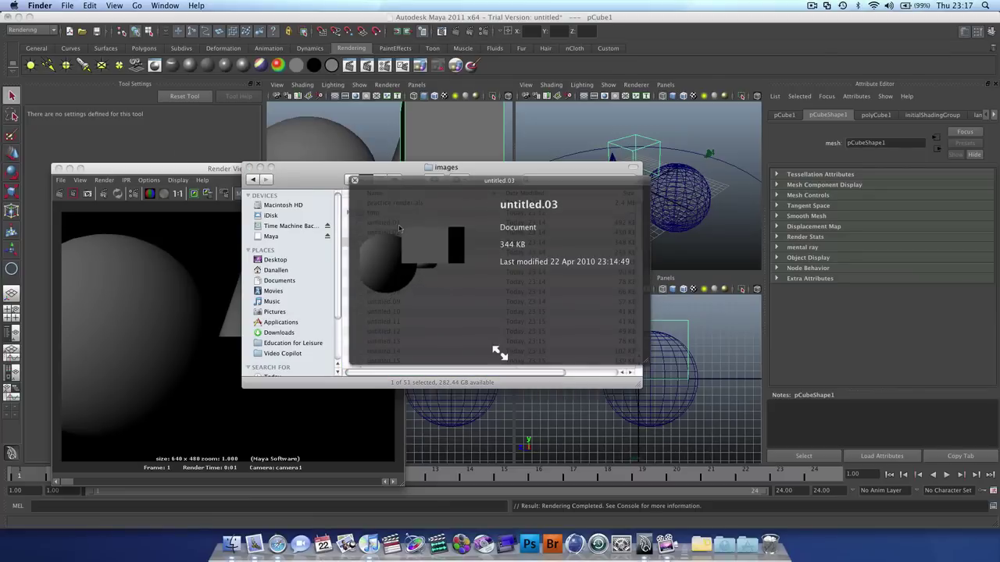
key(Down)
key(Down)
key(Down)
key(Down)
key(Down)
key(Down)
key(Down)
key(Down)
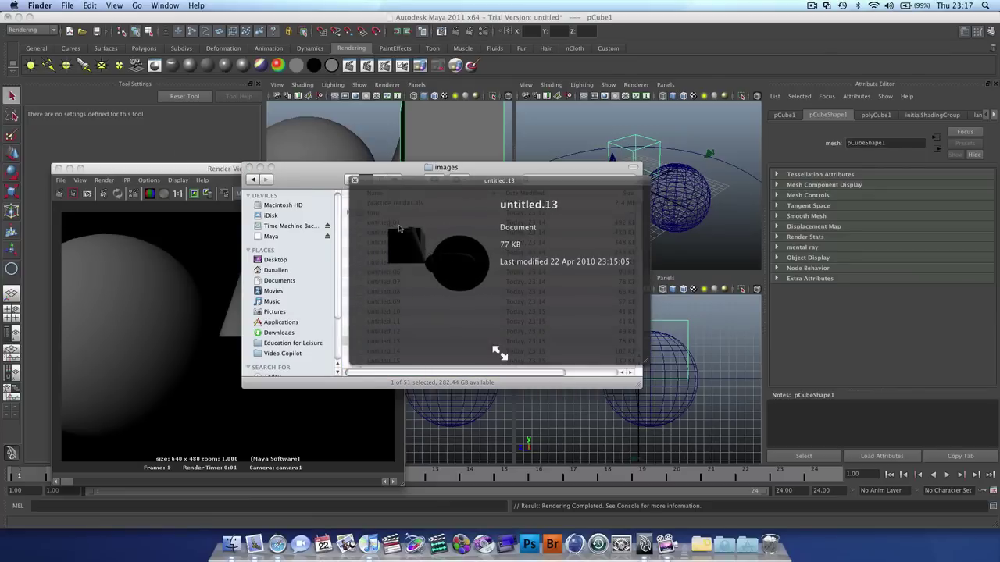
key(Down)
key(Down)
key(Down)
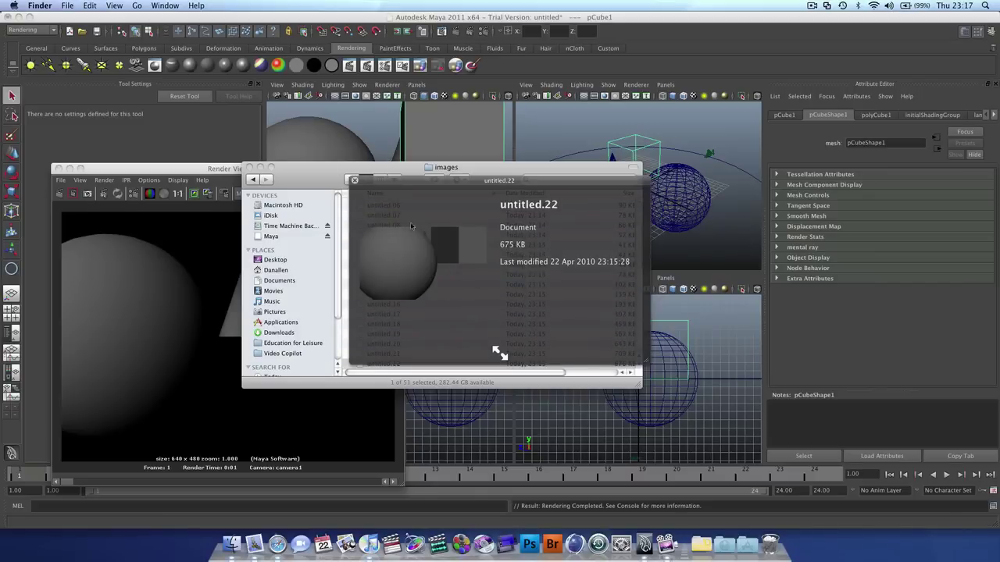
key(Down)
key(Down)
key(Down)
key(Down)
key(Down)
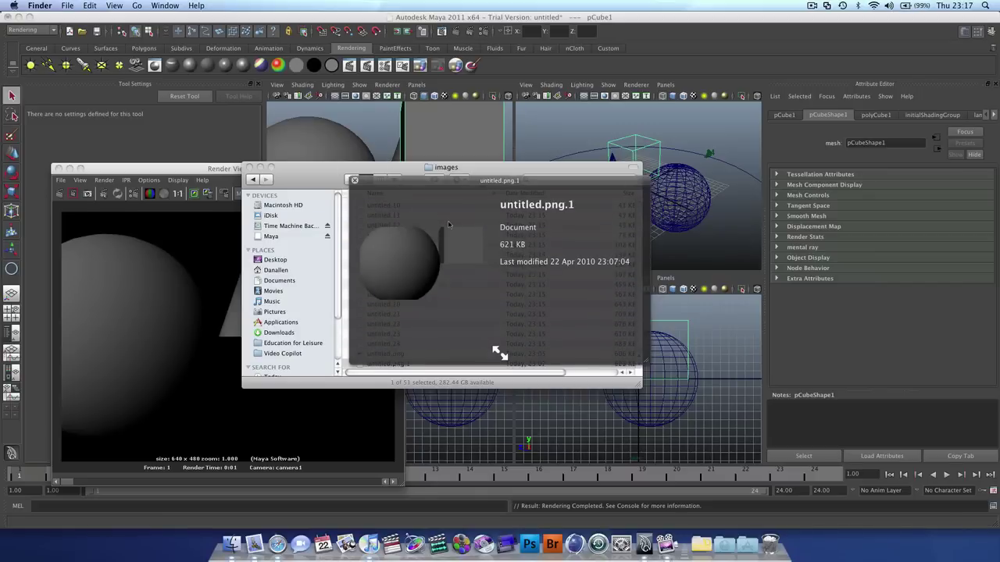
key(space)
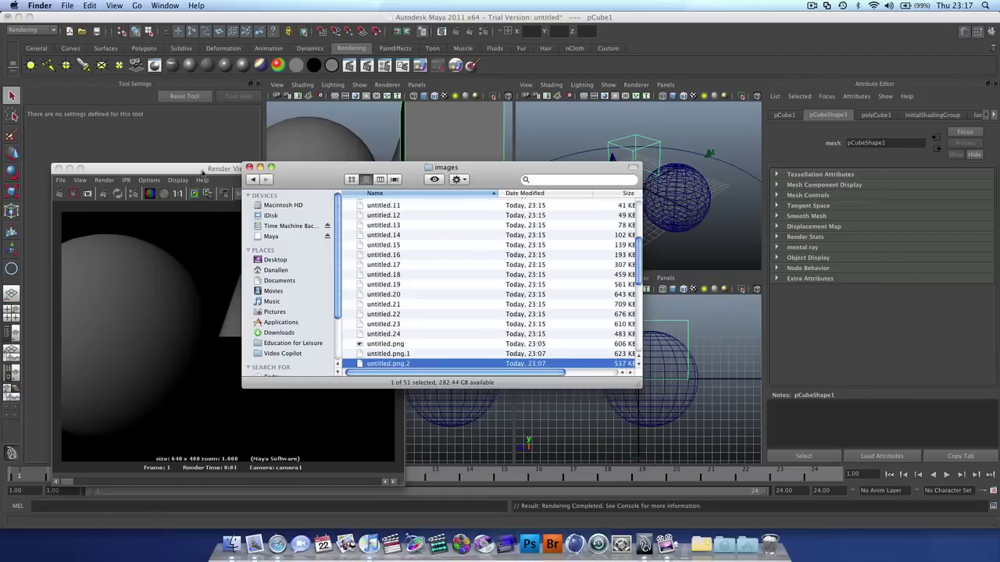
click(248, 167)
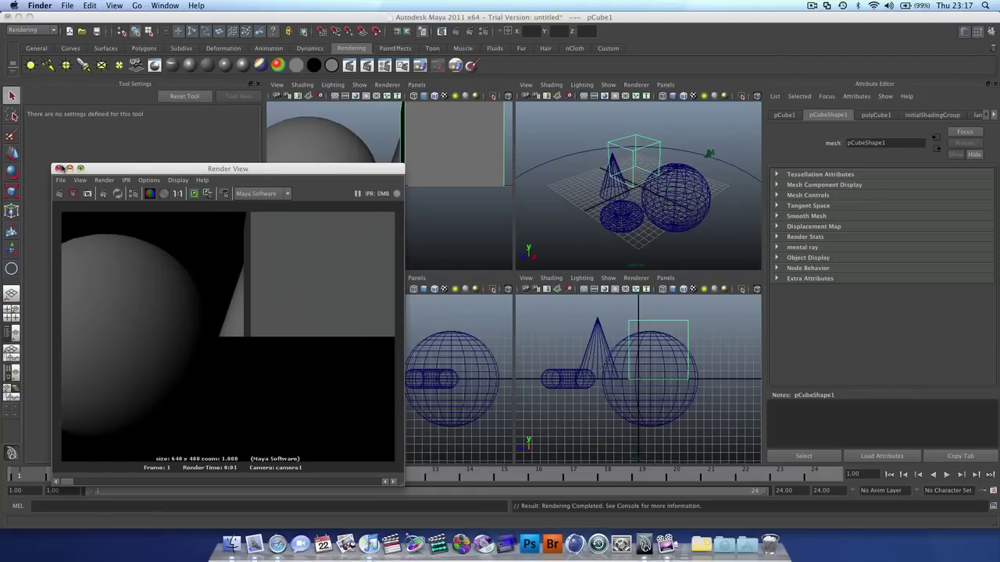
Close the Render View window and check then dismiss the About Autodesk Maya information.
click(59, 169)
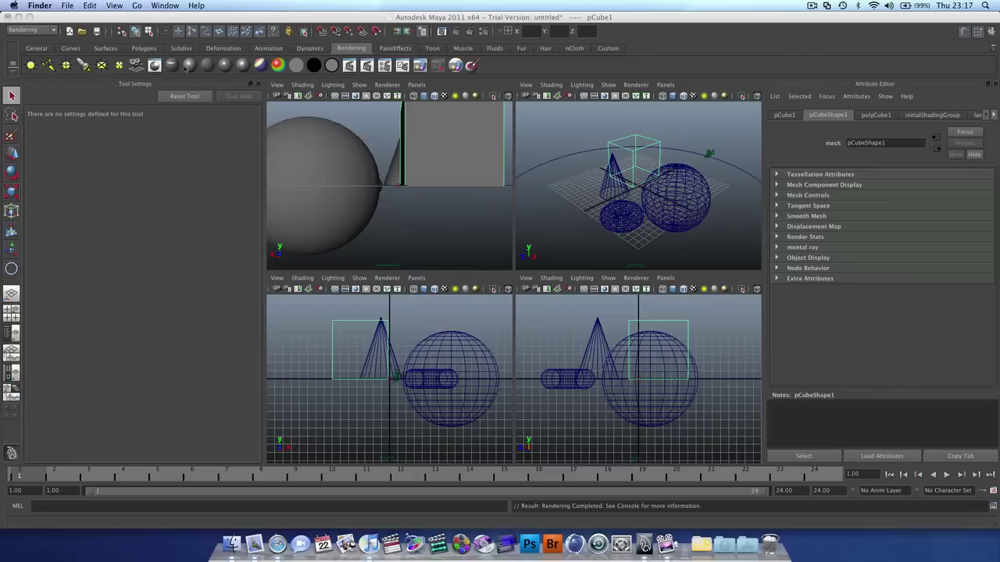
click(201, 17)
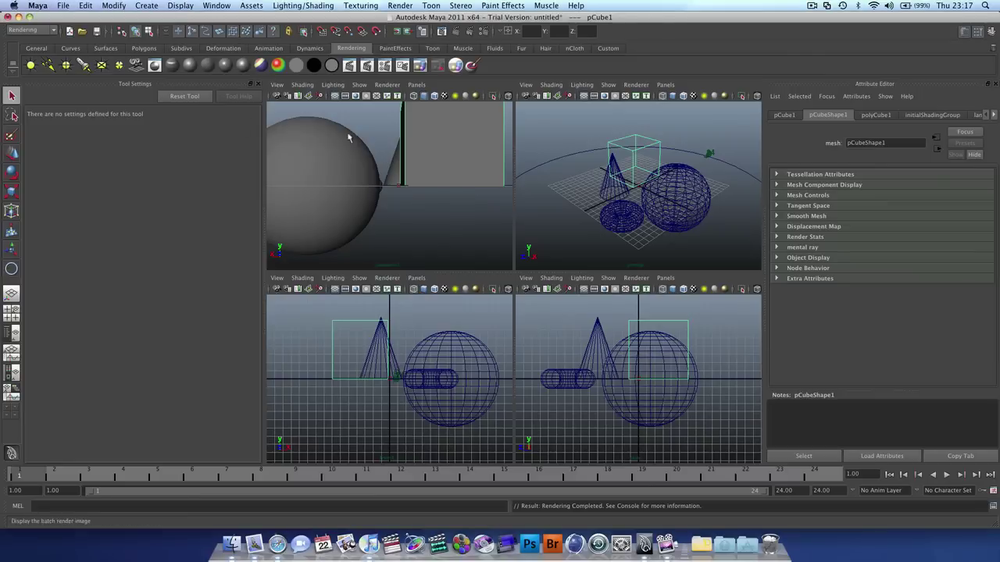
click(38, 6)
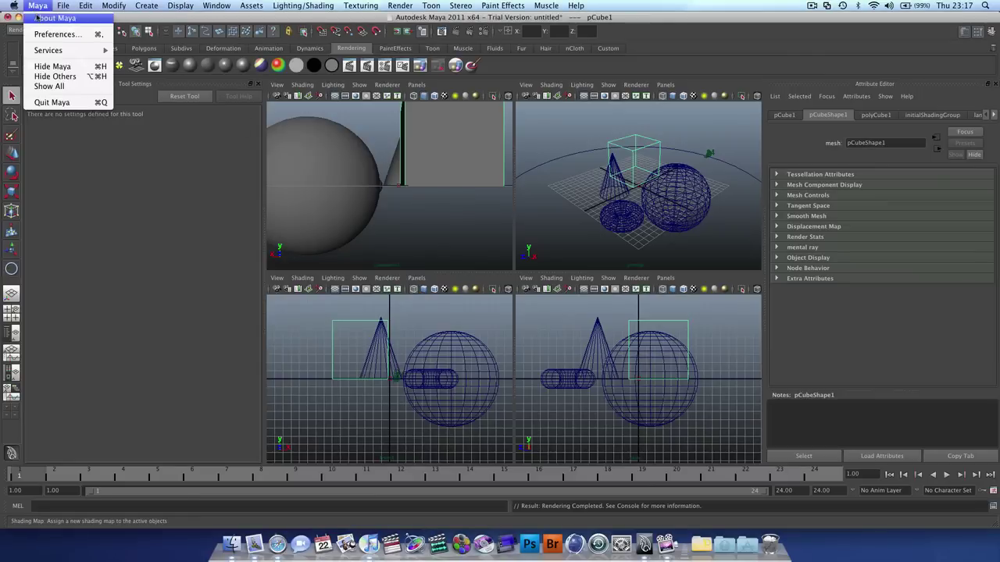
click(36, 16)
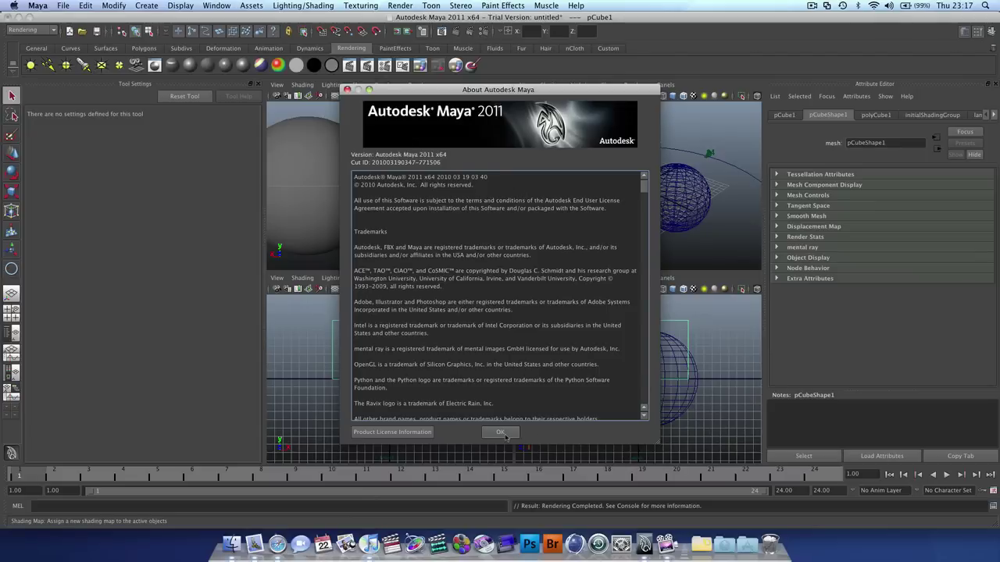
click(500, 434)
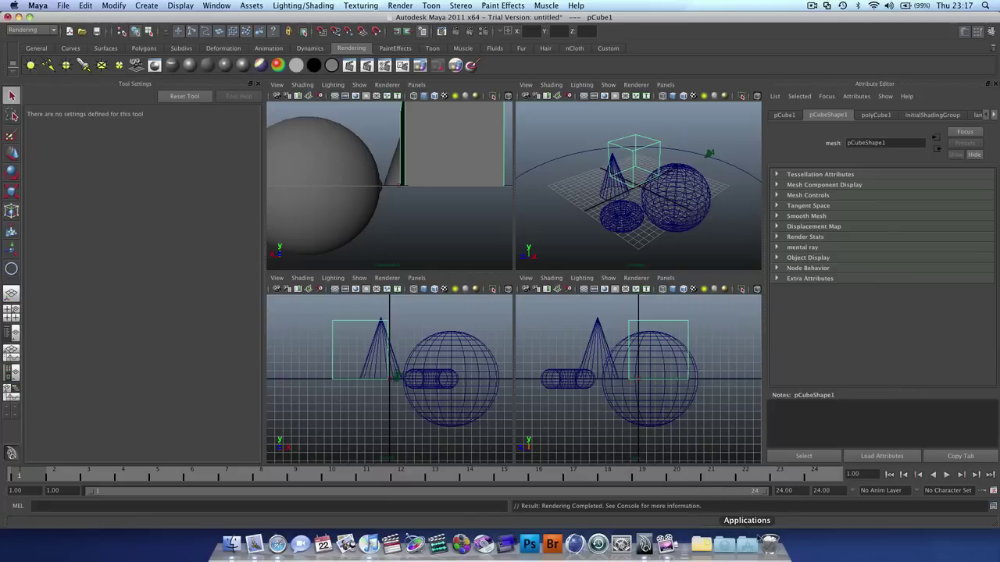
Browse the Autodesk and Composite 2011 folders in the Applications Dock stack, then dismiss it.
click(747, 544)
click(539, 337)
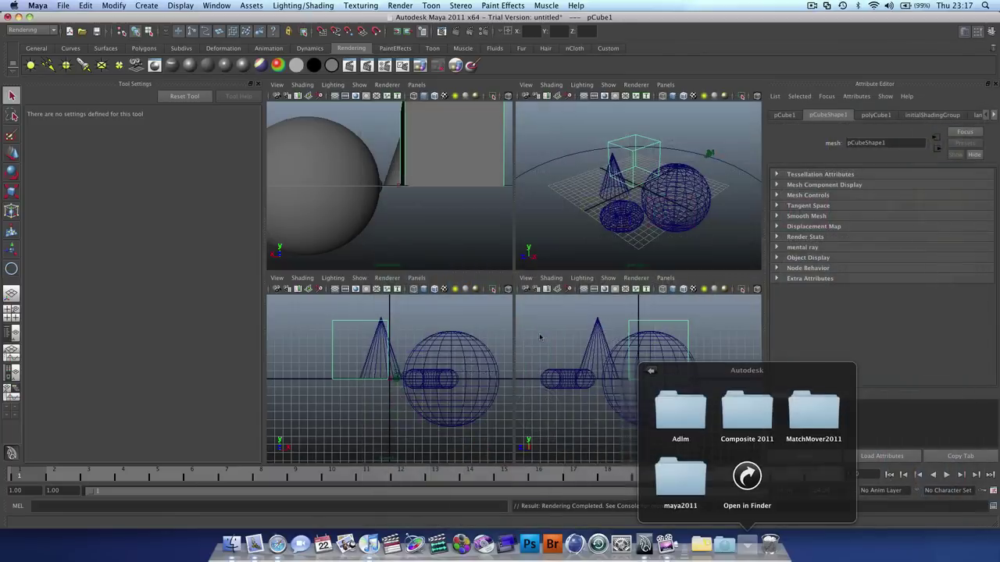
click(748, 414)
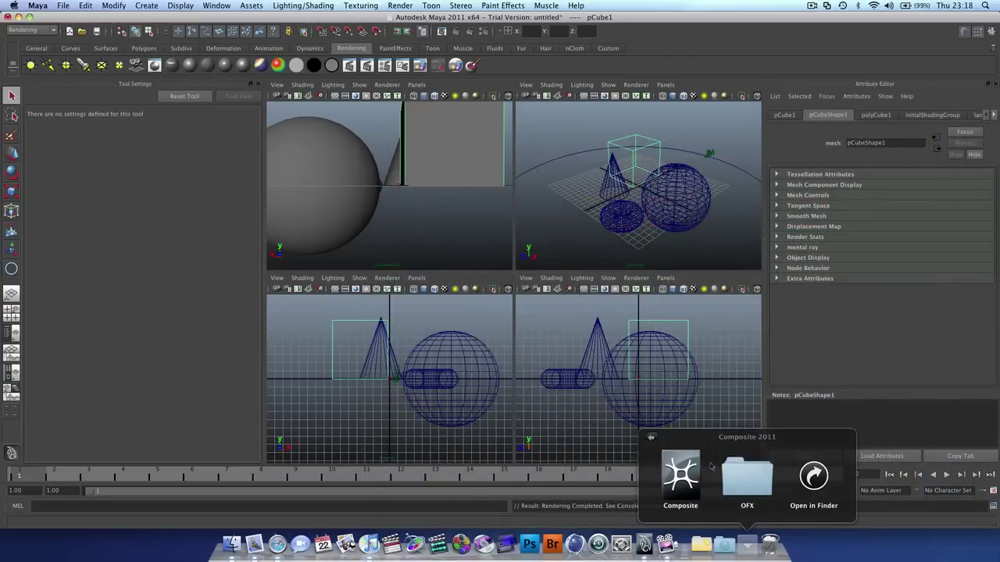
click(652, 440)
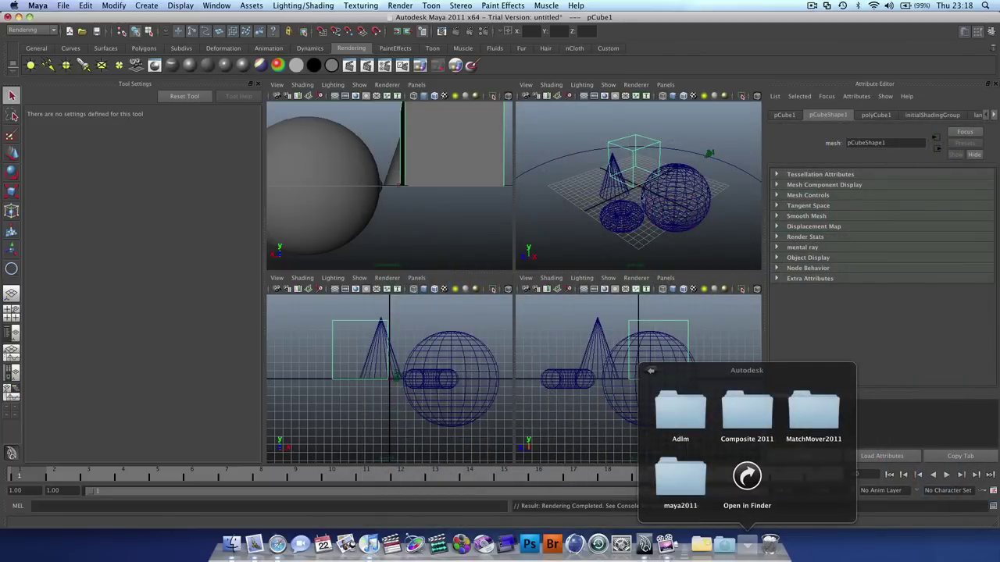
click(557, 191)
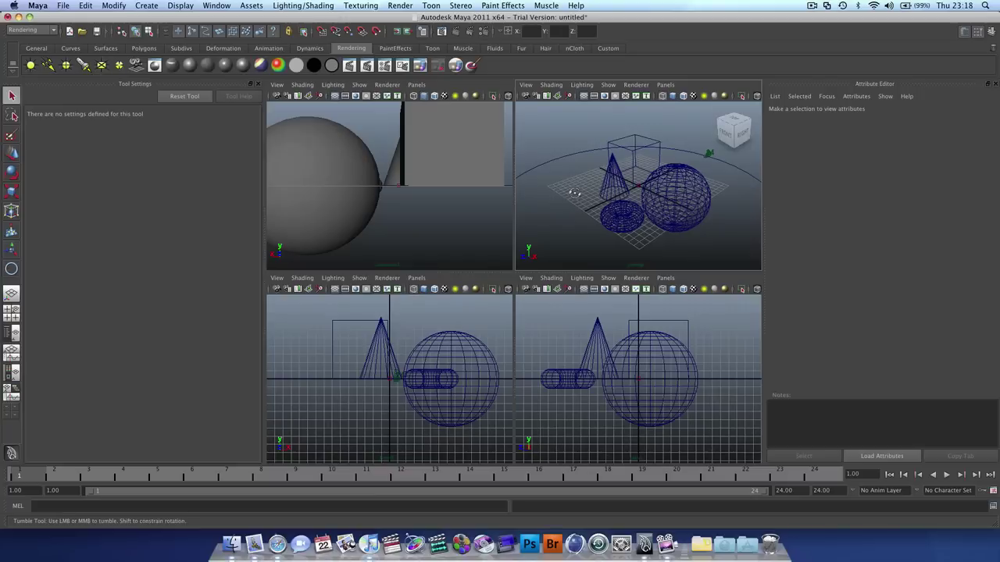
Maximize the perspective view, orbit to a frontal angle, and smooth-shade the cube, cone, torus and sphere.
alt+drag(642, 241, 575, 207)
key(space)
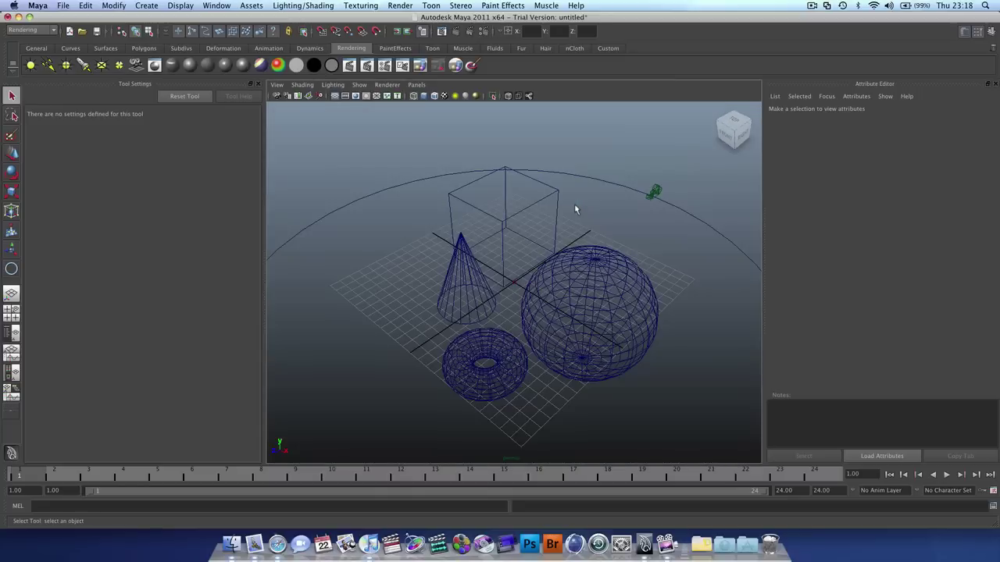
alt+drag(601, 332, 251, 300)
key(5)
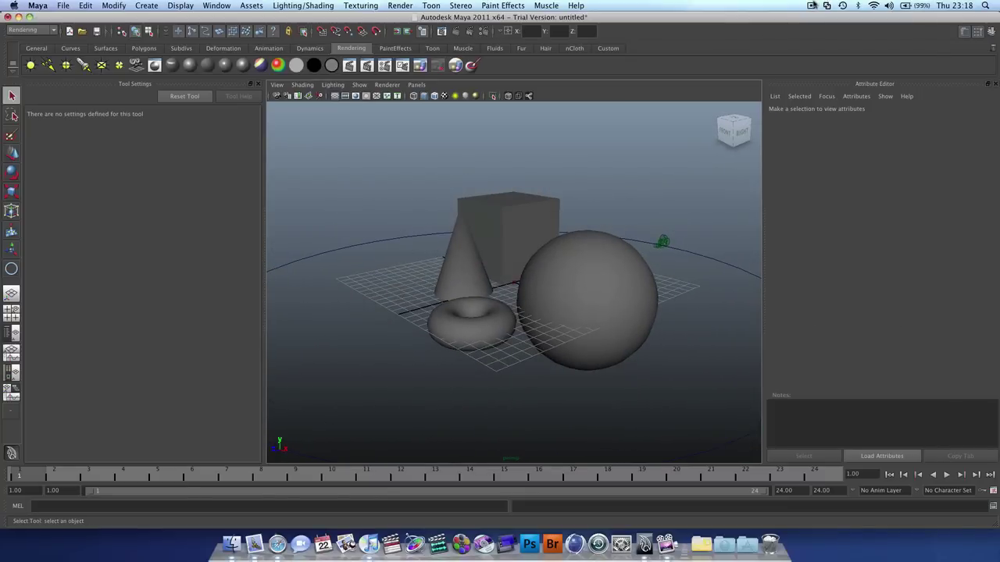